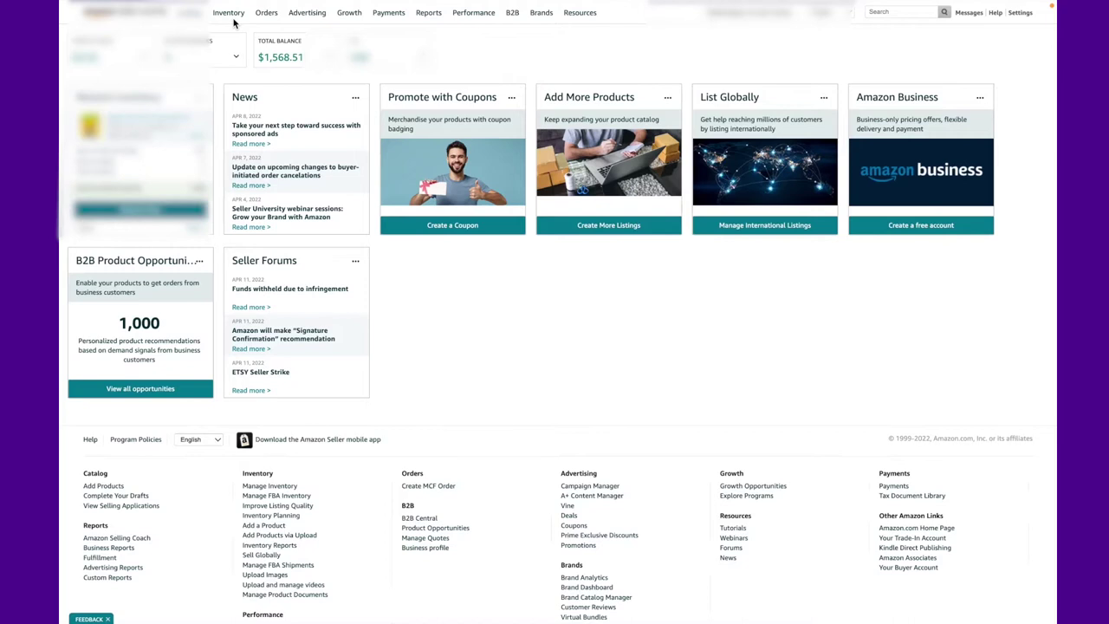
Step: Go to Inventory > Add Products via Upload and open the Download an Inventory File tab
mouse_move(232, 21)
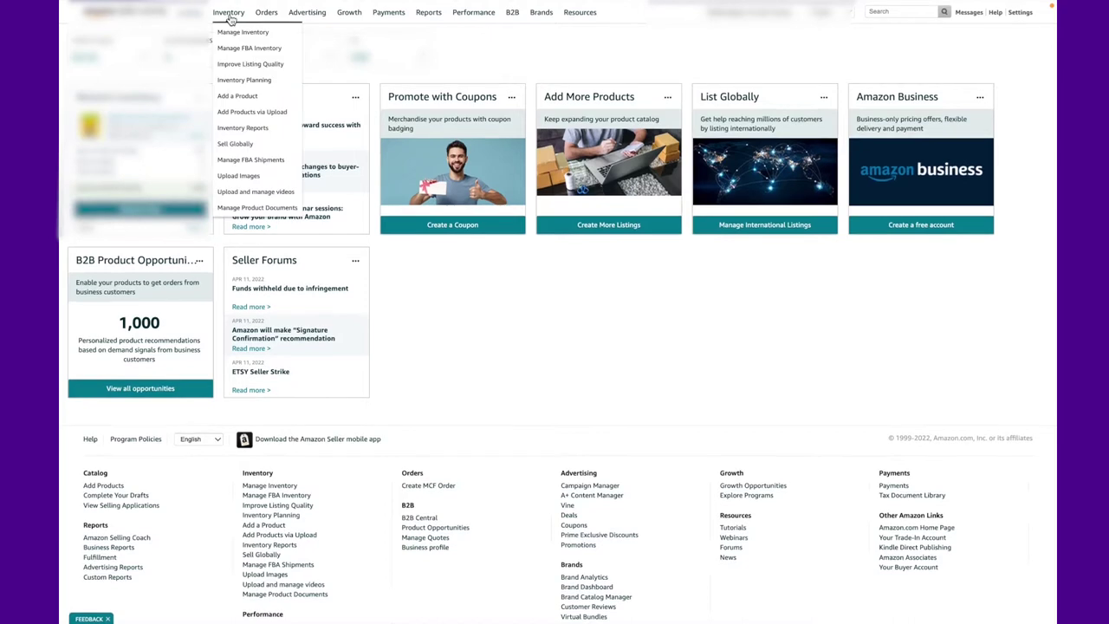
left_click(248, 119)
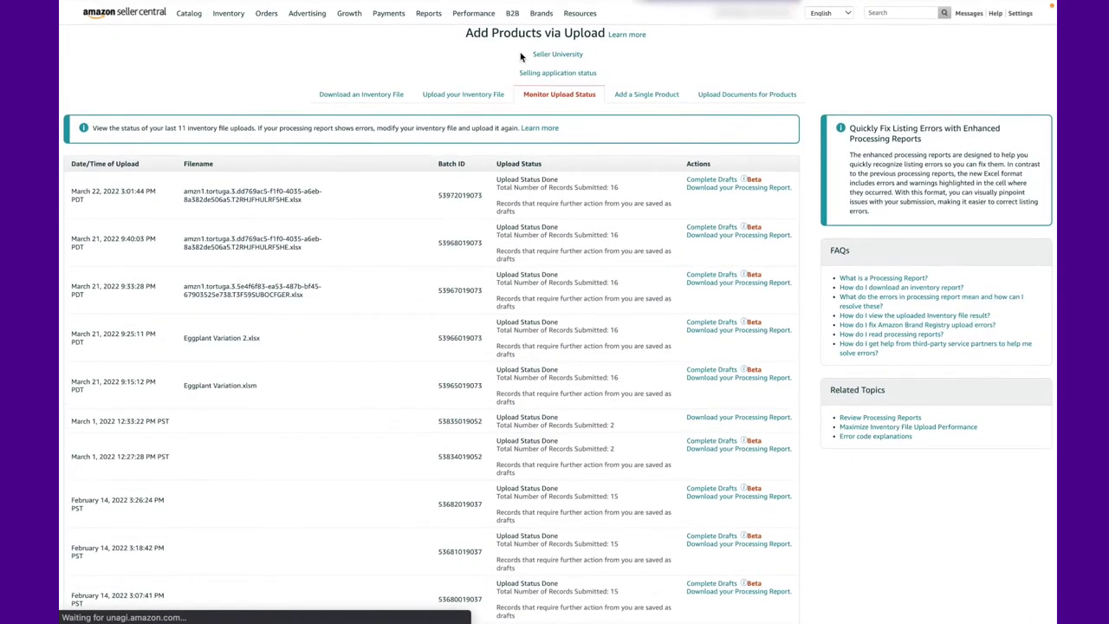
left_click(372, 103)
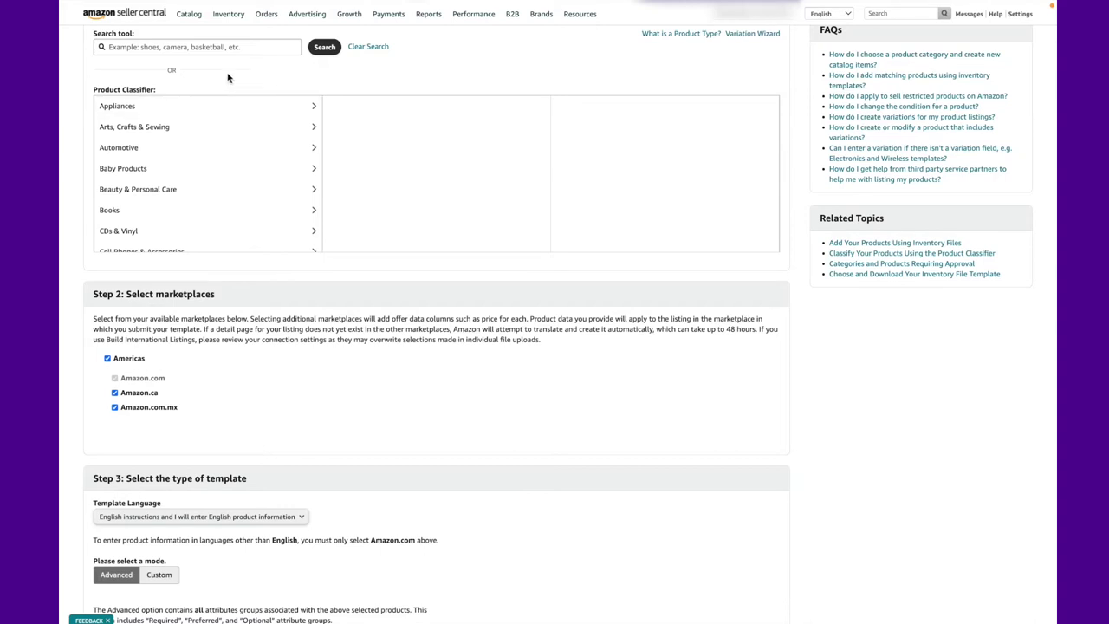
Step: Drill the Product Classifier down through Home & Kitchen > Kitchen & Dining > Wine Accessories
left_click(181, 49)
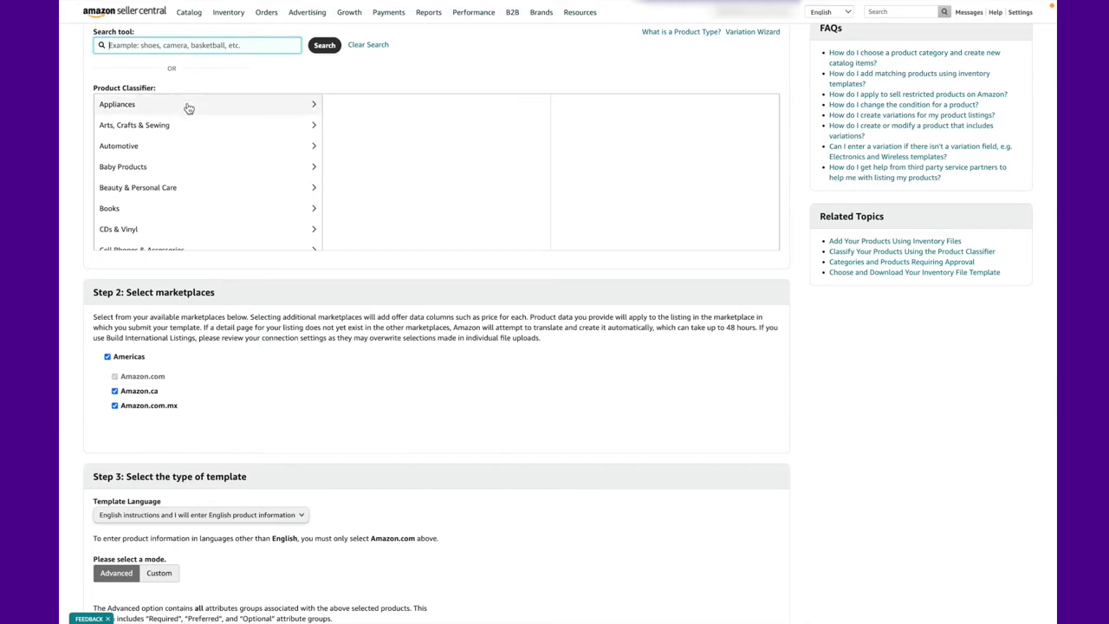
scroll(189, 115, "down", 5)
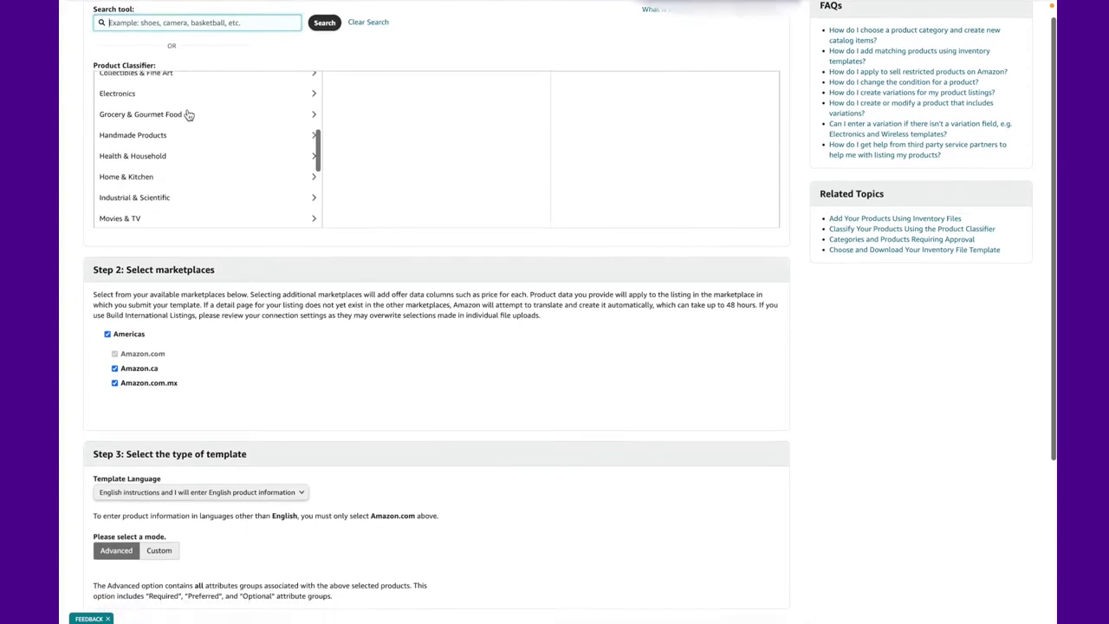
scroll(188, 116, "up", 5)
scroll(185, 116, "up", 1)
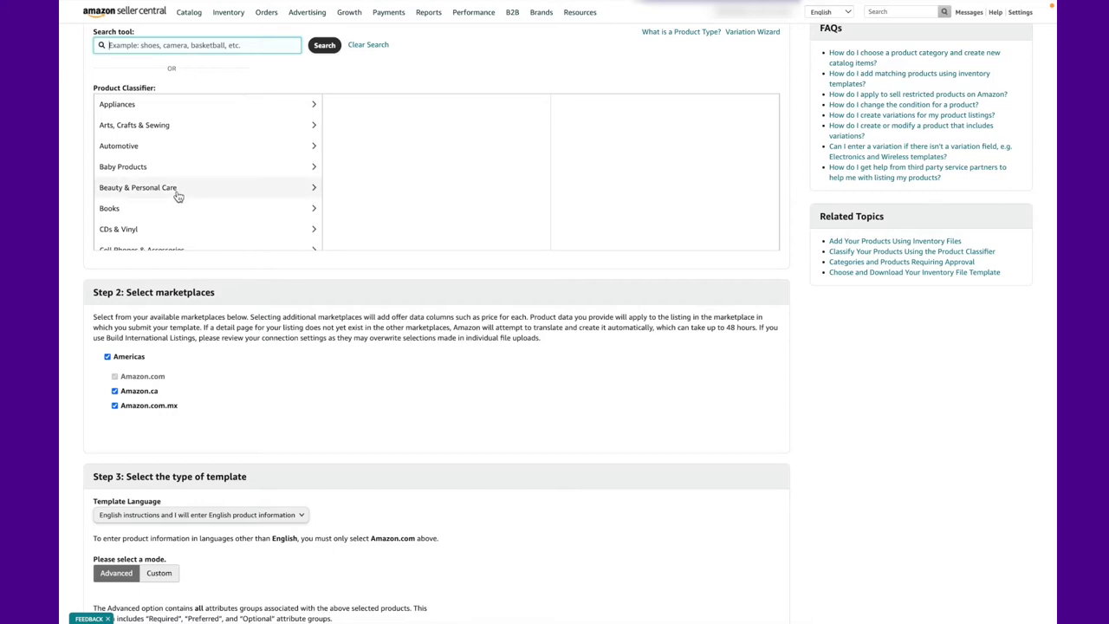
scroll(177, 194, "down", 3)
scroll(177, 196, "down", 3)
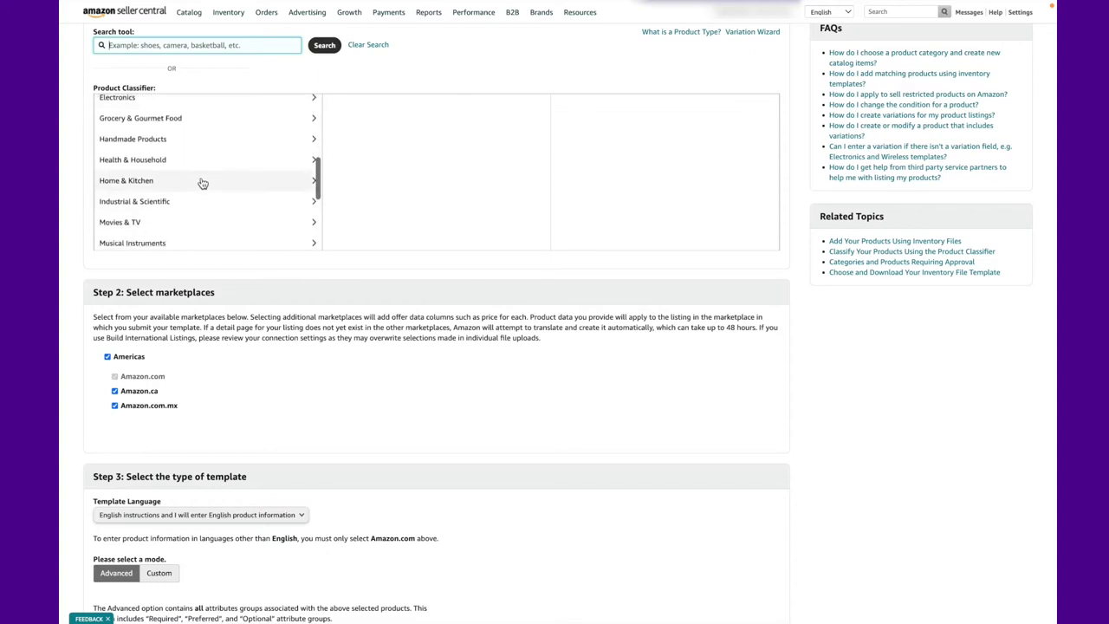
left_click(203, 182)
scroll(366, 180, "down", 3)
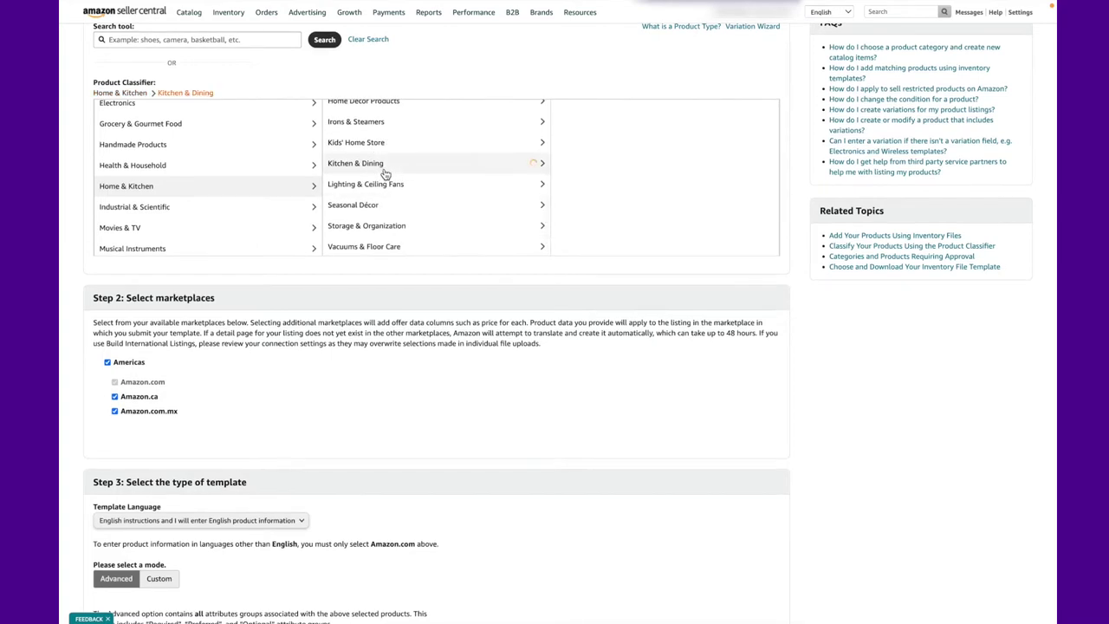
left_click(386, 169)
scroll(621, 139, "down", 4)
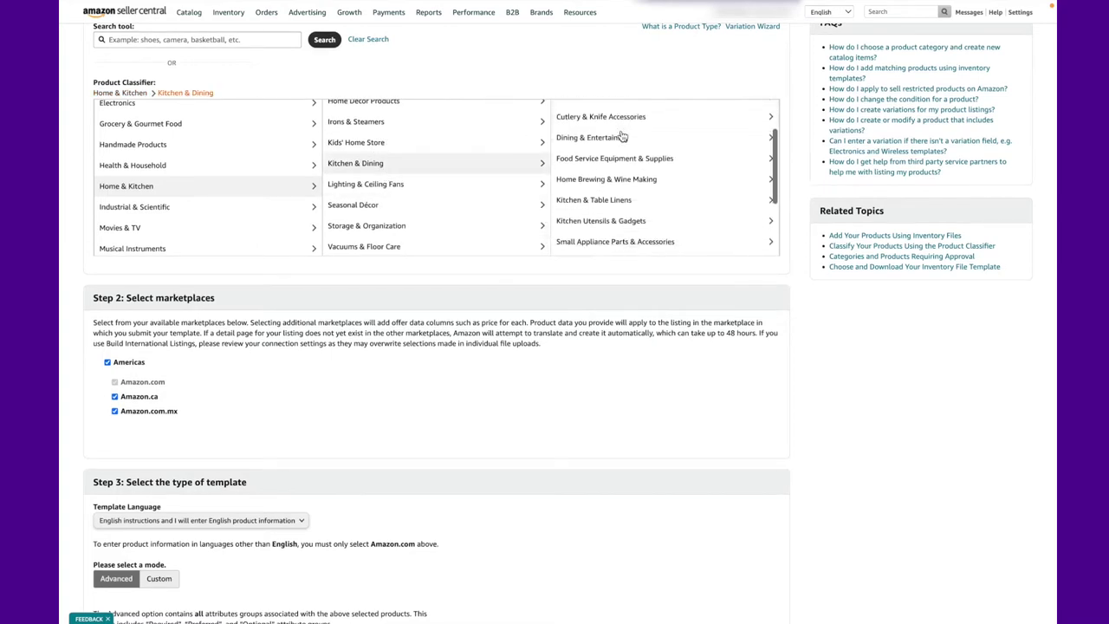
left_click(596, 249)
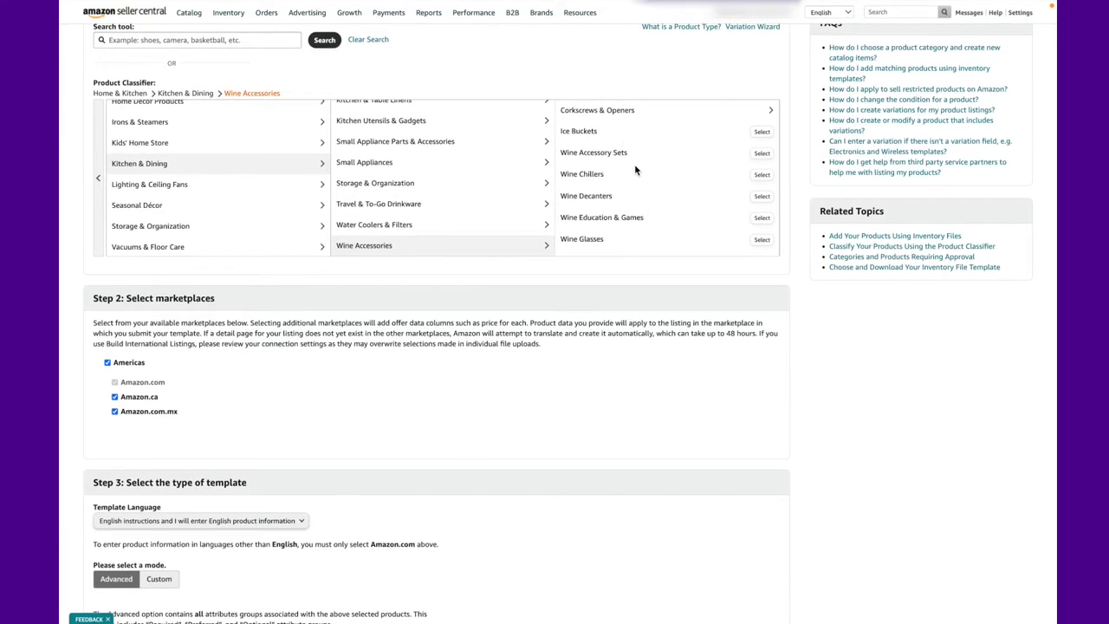
Step: Select Wine Glasses, untick Amazon.com.mx and Amazon.ca, and keep English as template language
left_click(761, 241)
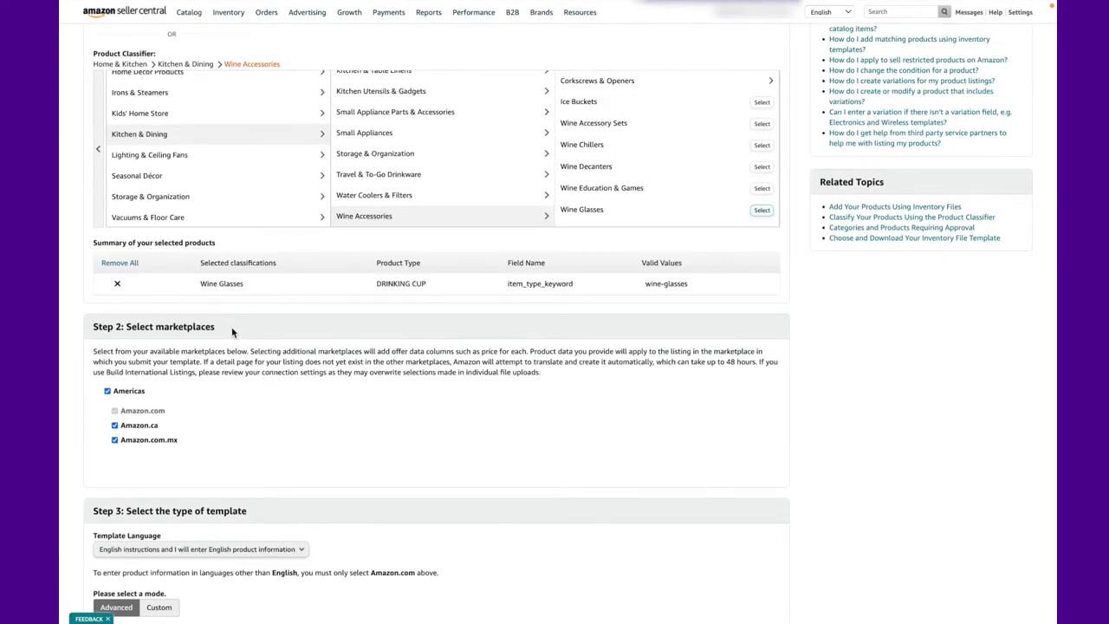
scroll(232, 332, "down", 3)
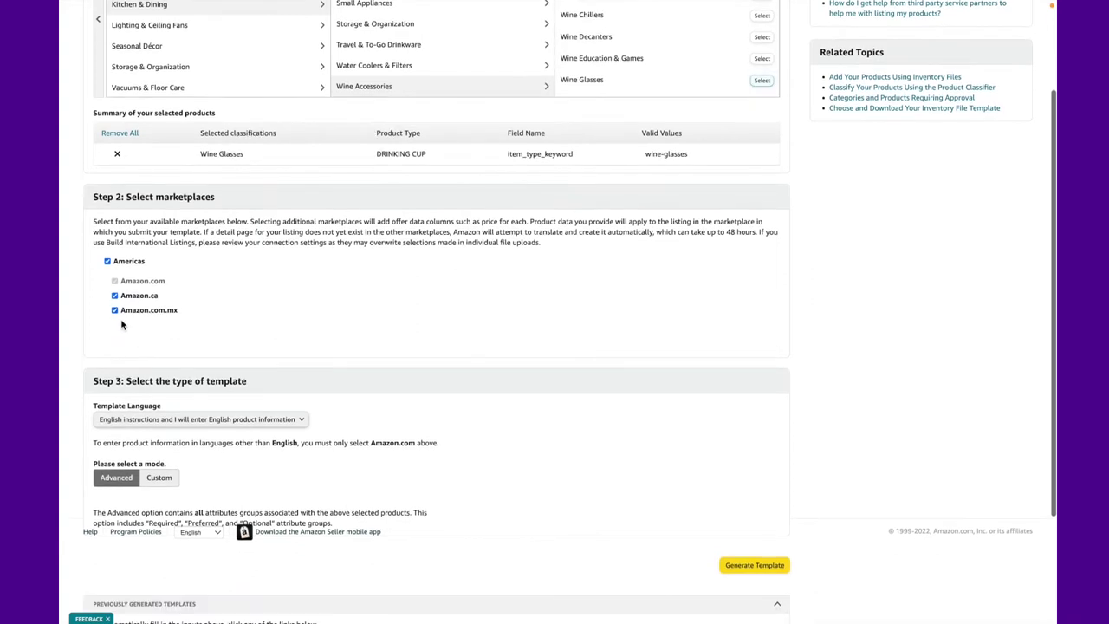
left_click(114, 310)
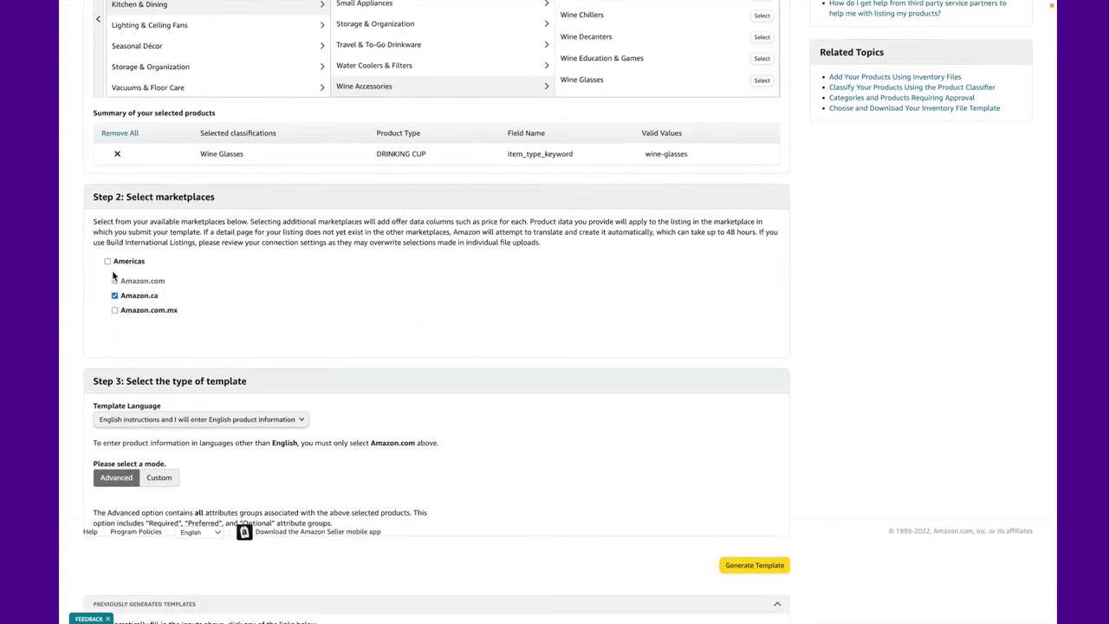
left_click(115, 295)
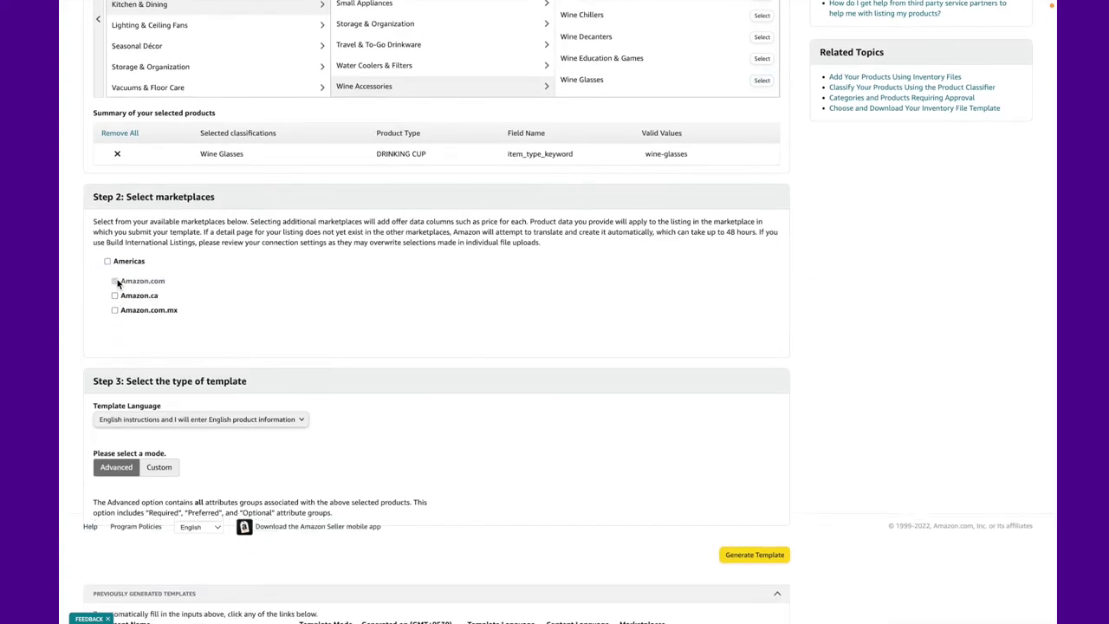
scroll(199, 307, "down", 3)
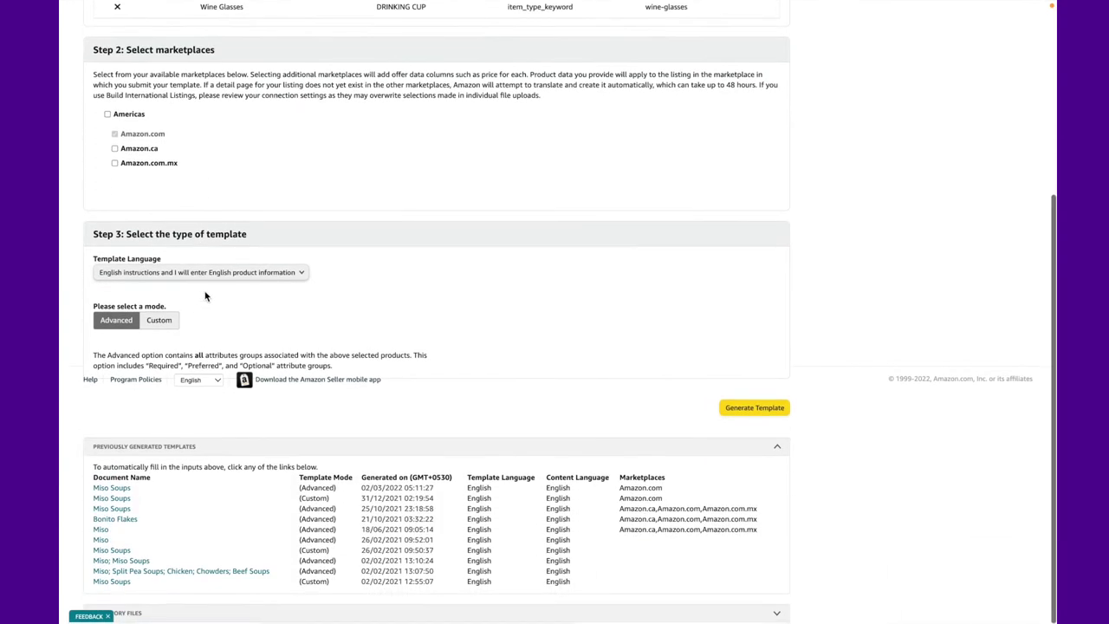
left_click(212, 276)
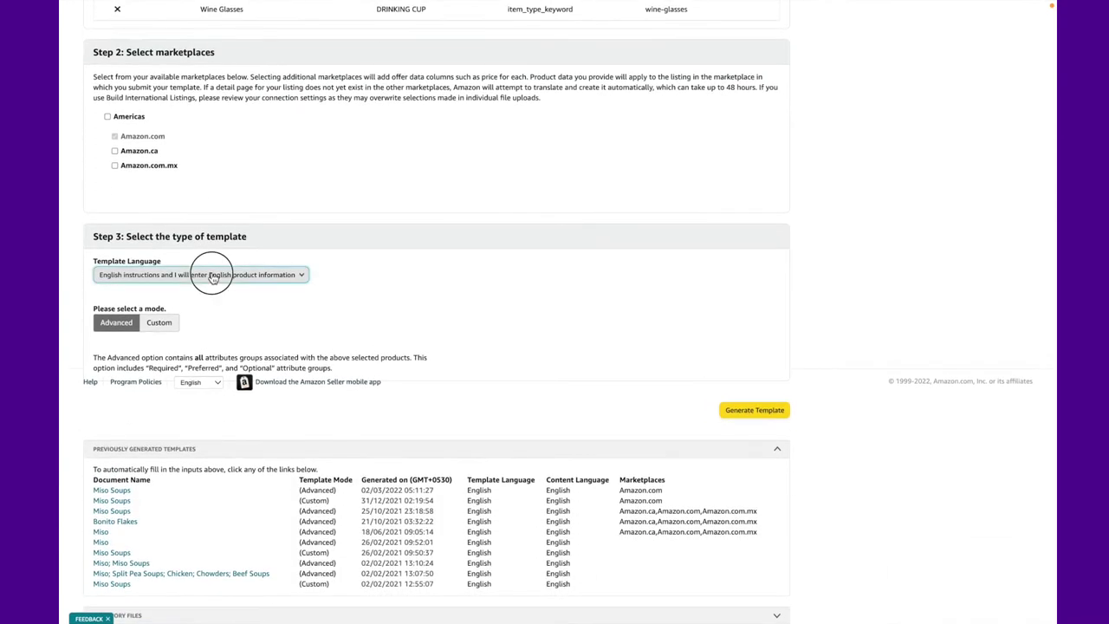
left_click(346, 286)
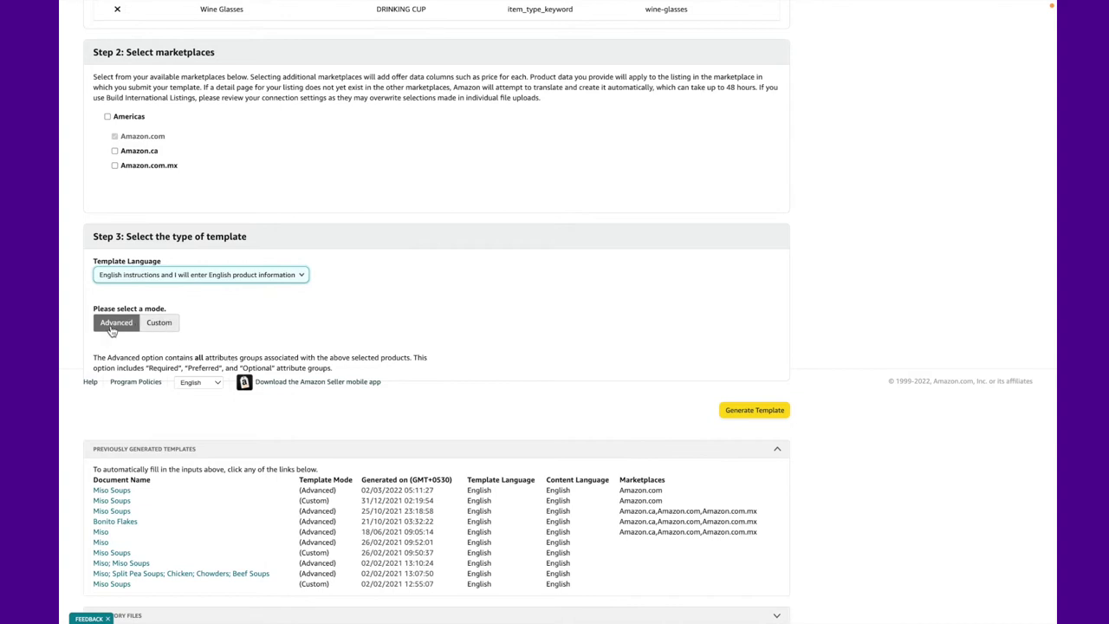
Step: Switch the template type to Custom and generate the Wine Glasses template
left_click(111, 330)
scroll(176, 482, "up", 1)
scroll(176, 483, "down", 1)
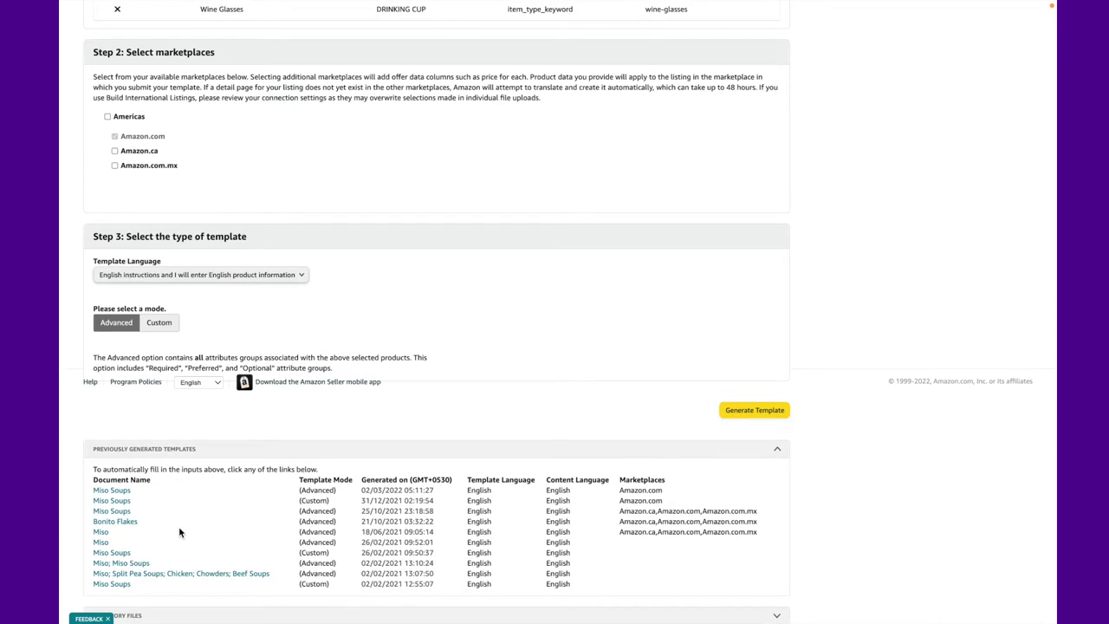
scroll(178, 526, "up", 2)
scroll(178, 525, "down", 2)
left_click(167, 324)
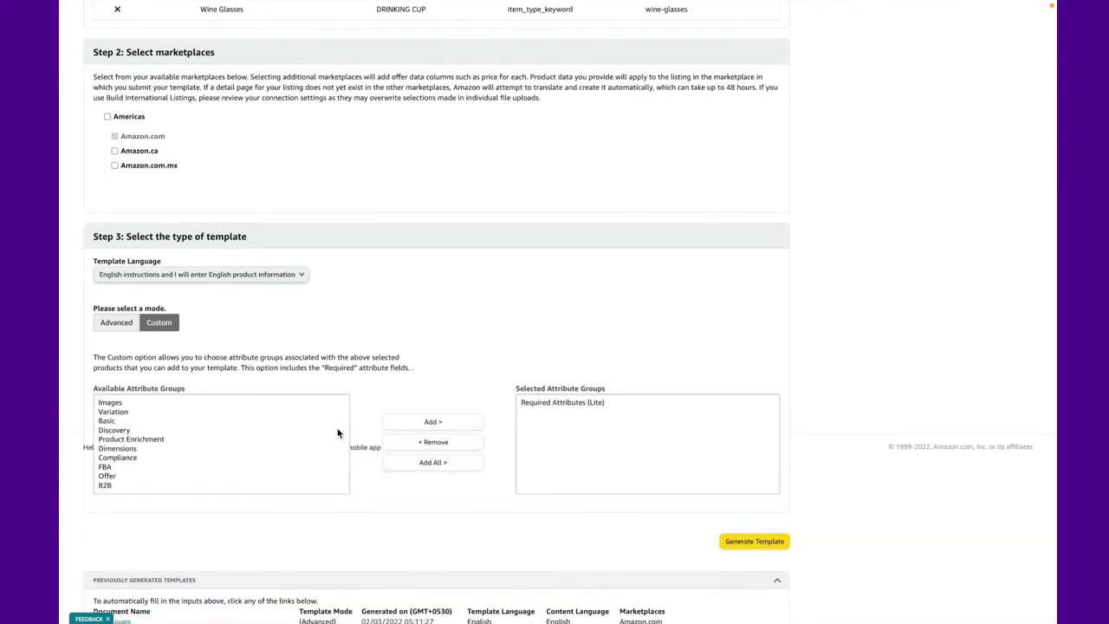
scroll(338, 433, "down", 1)
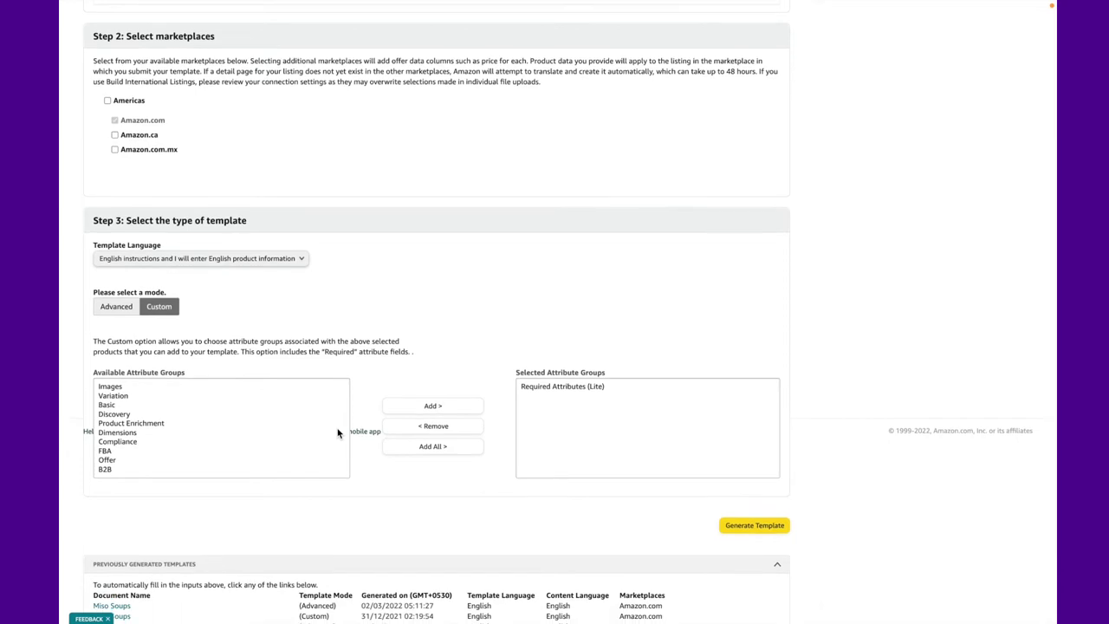
scroll(325, 387, "down", 2)
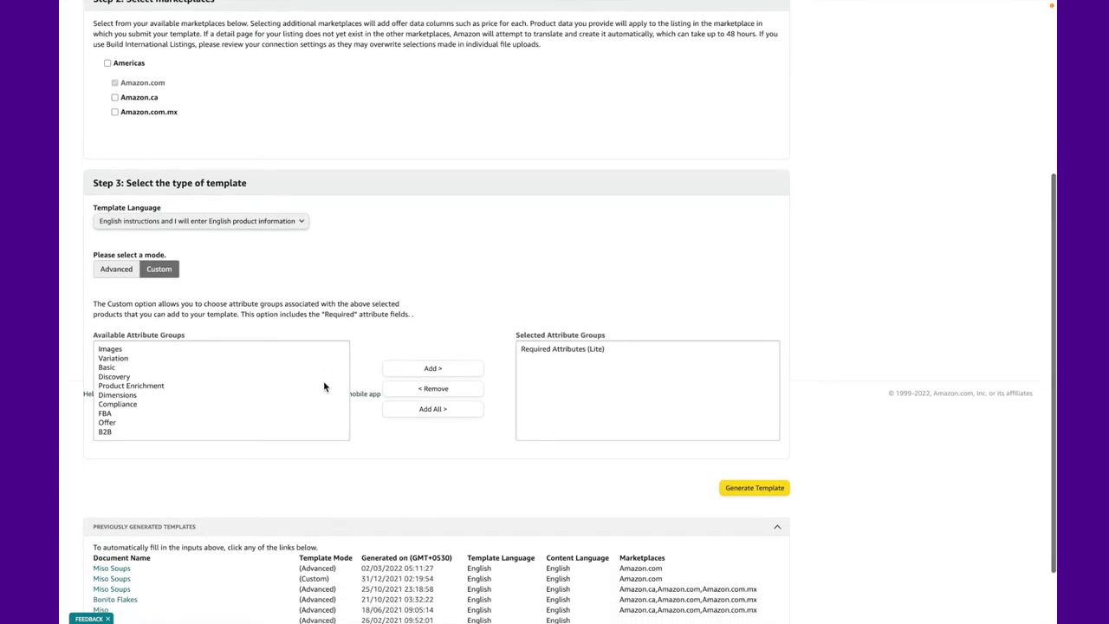
scroll(324, 386, "down", 3)
left_click(751, 445)
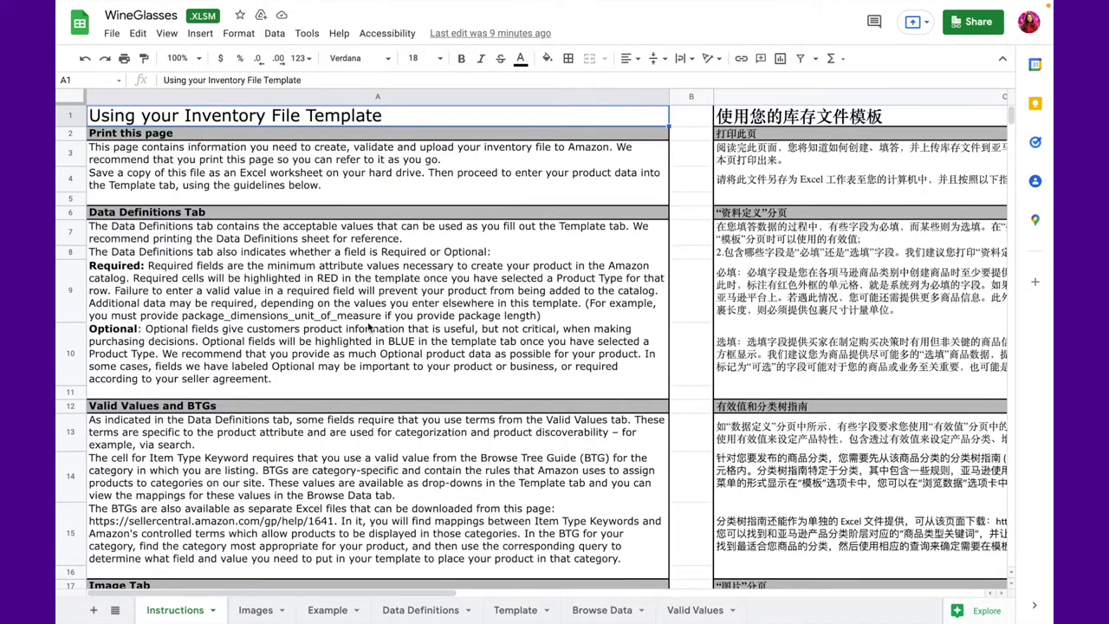
Step: Browse the Images and Example sheets, then show the empty Template sheet
left_click(255, 610)
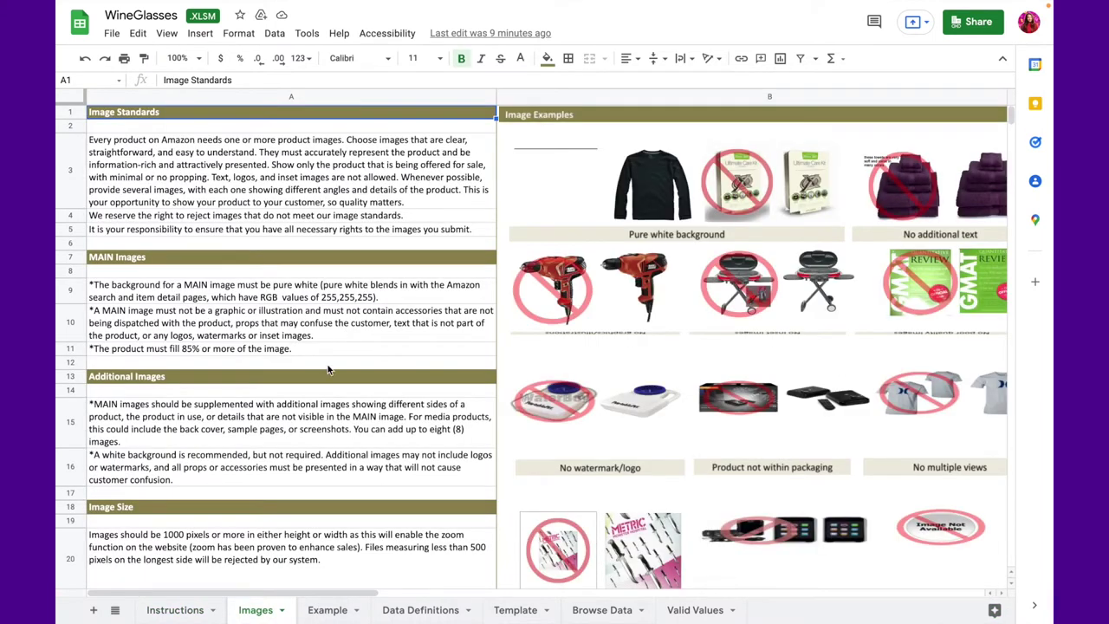
left_click(337, 612)
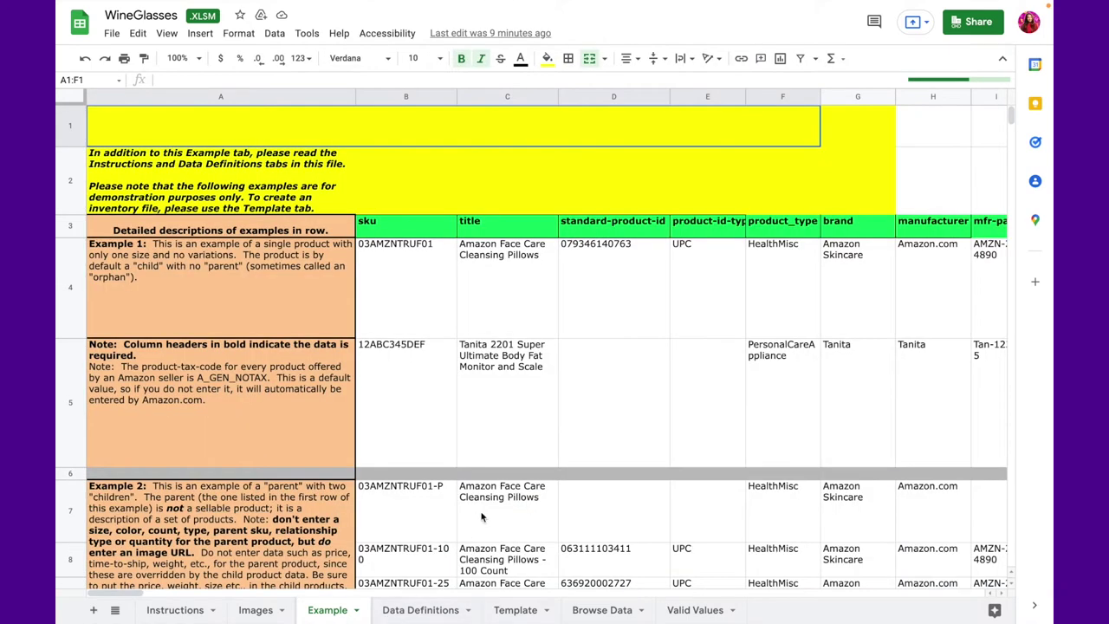
scroll(451, 537, "right", 5)
scroll(482, 515, "left", 5)
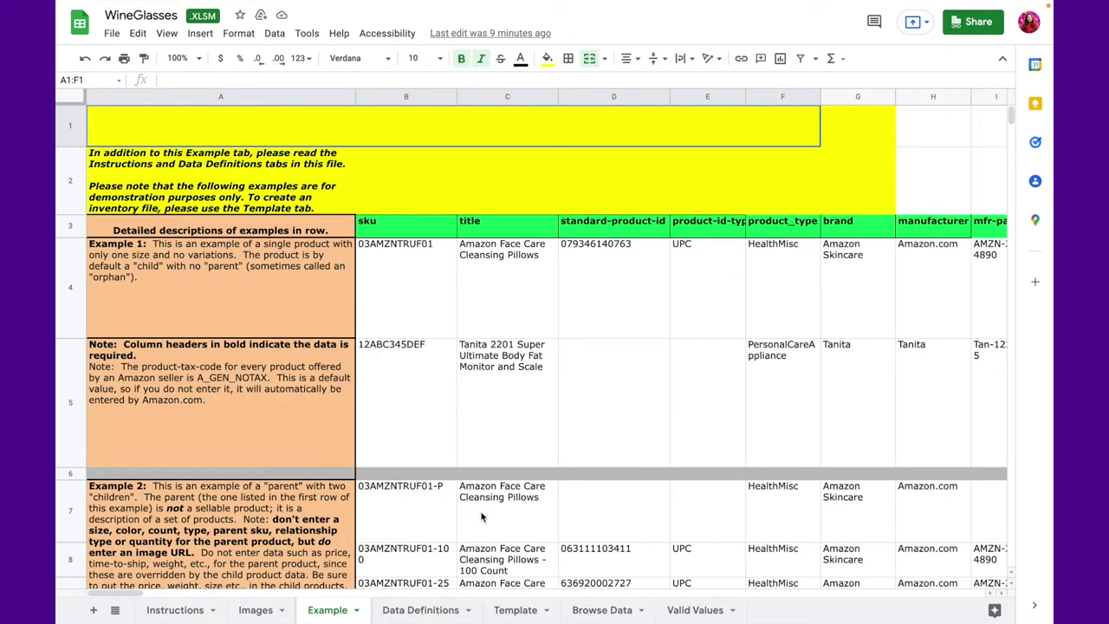
left_click(517, 610)
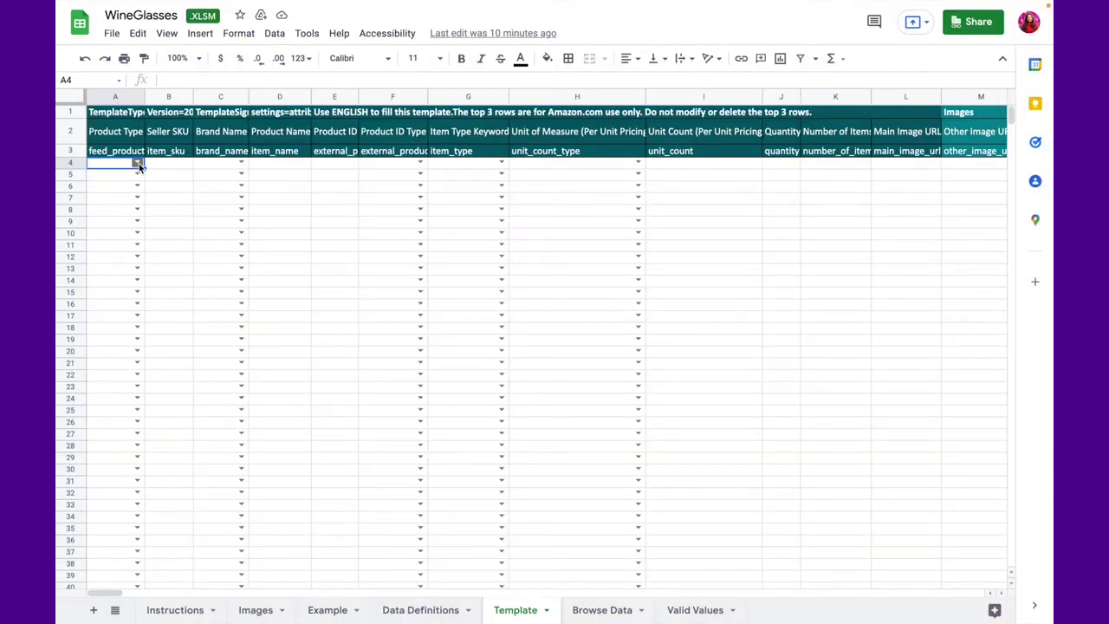
Step: Inspect A4's product type choices, then find drinkingcup on the Valid Values sheet
left_click(118, 167)
left_click(137, 164)
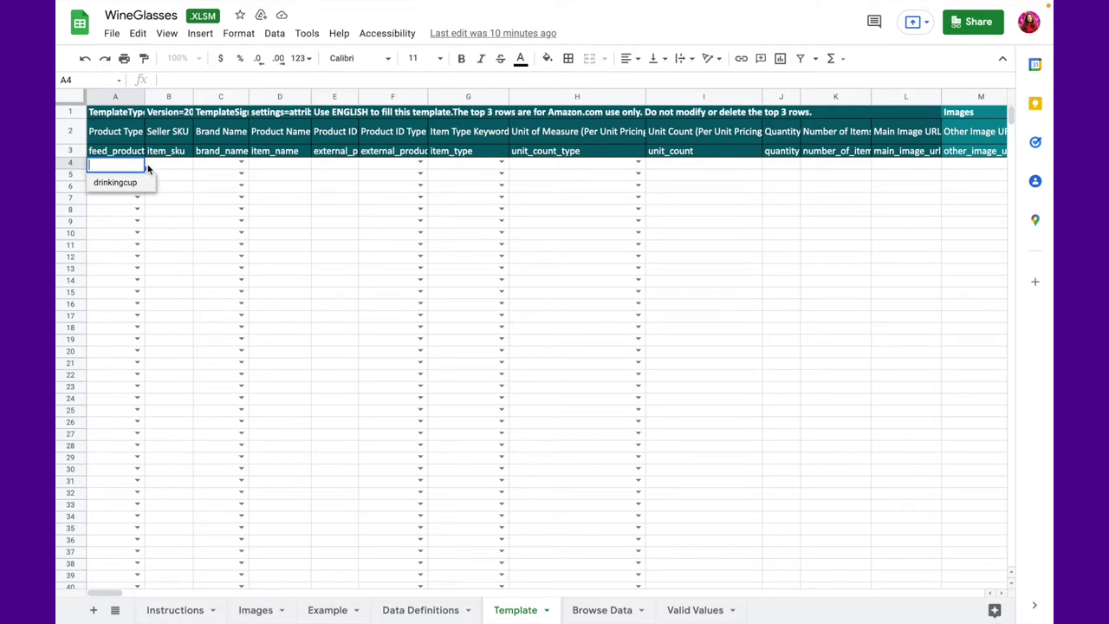
left_click(130, 164)
left_click(131, 165)
left_click(707, 611)
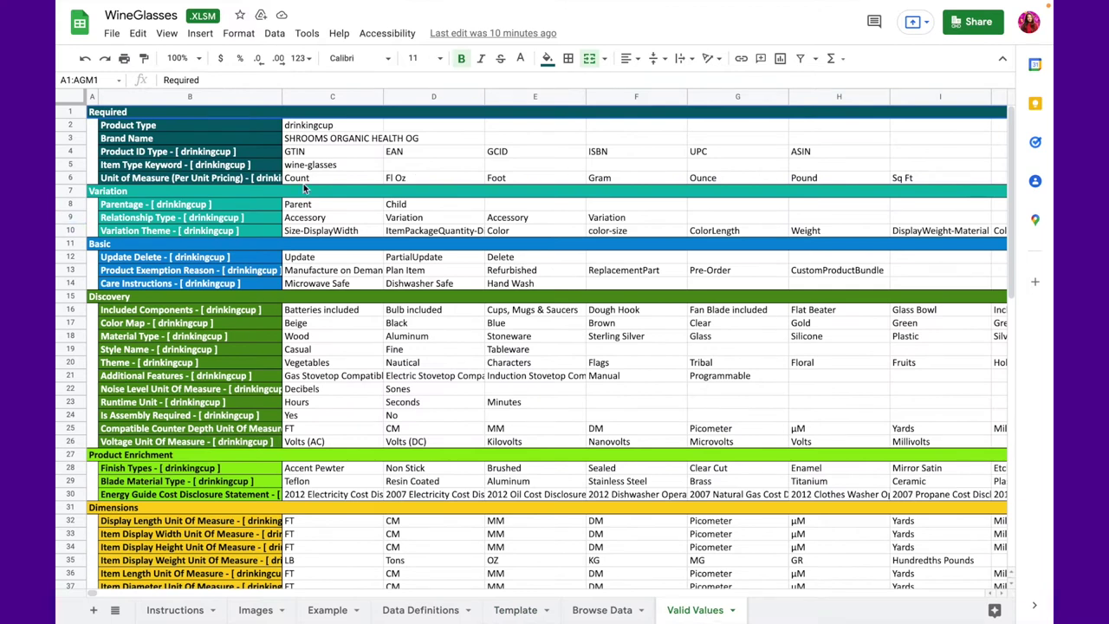
left_click(305, 126)
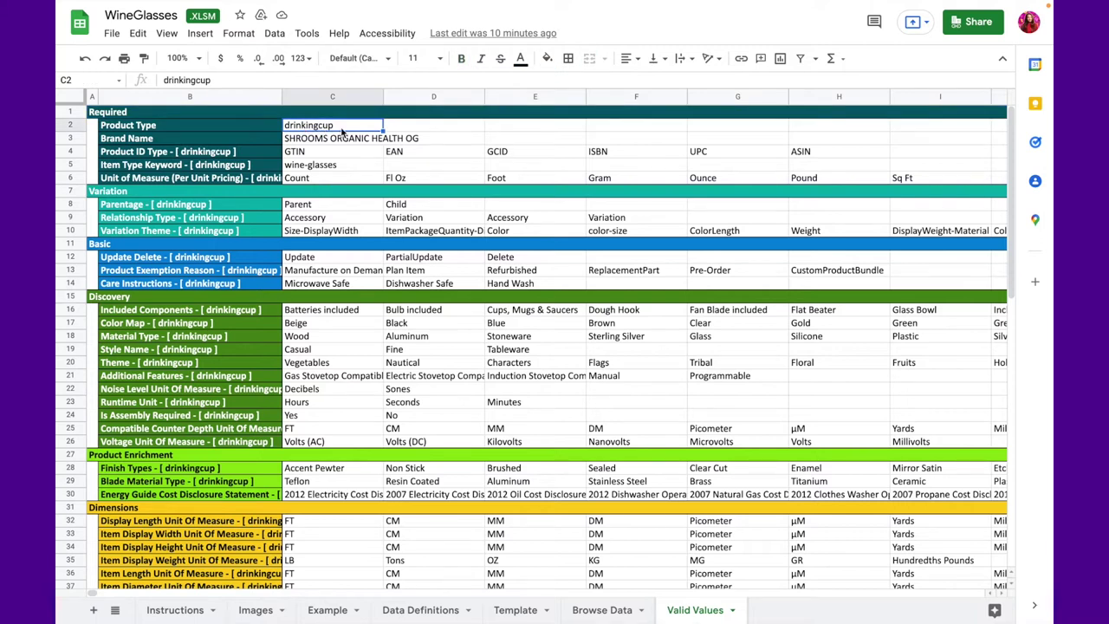
Step: Set A4's product type to drinkingcup and step through cells B4 to E4
left_click(520, 610)
left_click(137, 163)
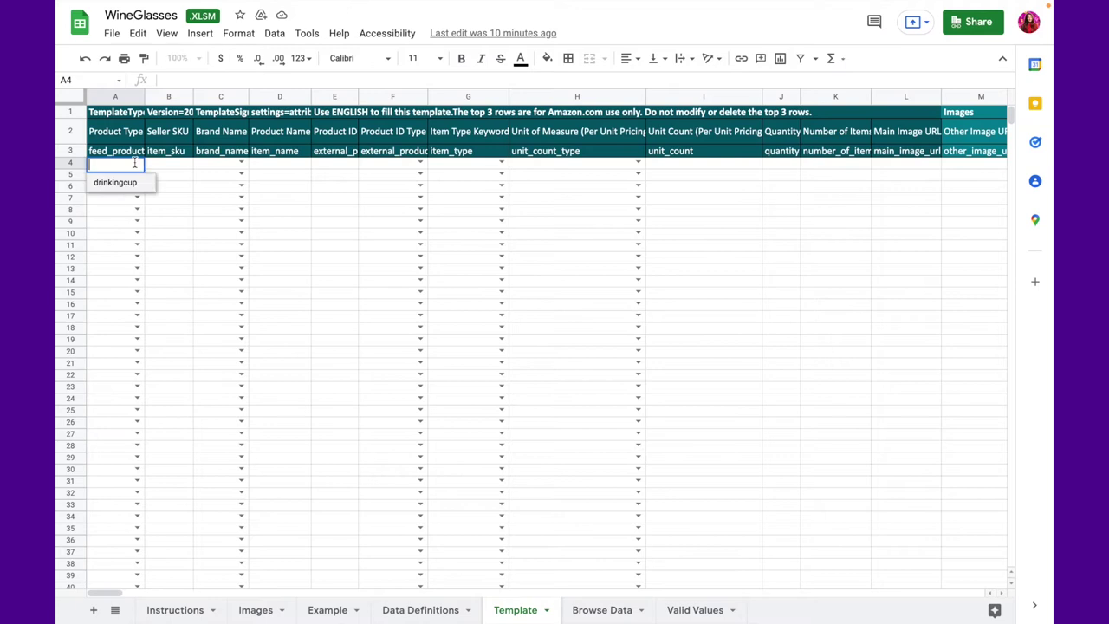
left_click(129, 185)
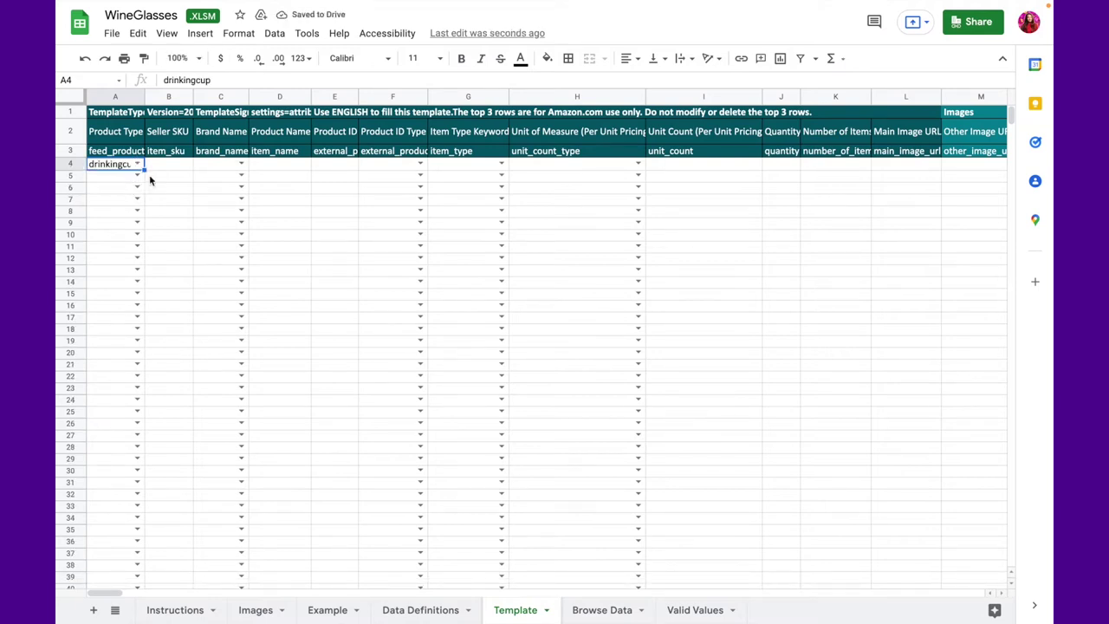
left_click(168, 169)
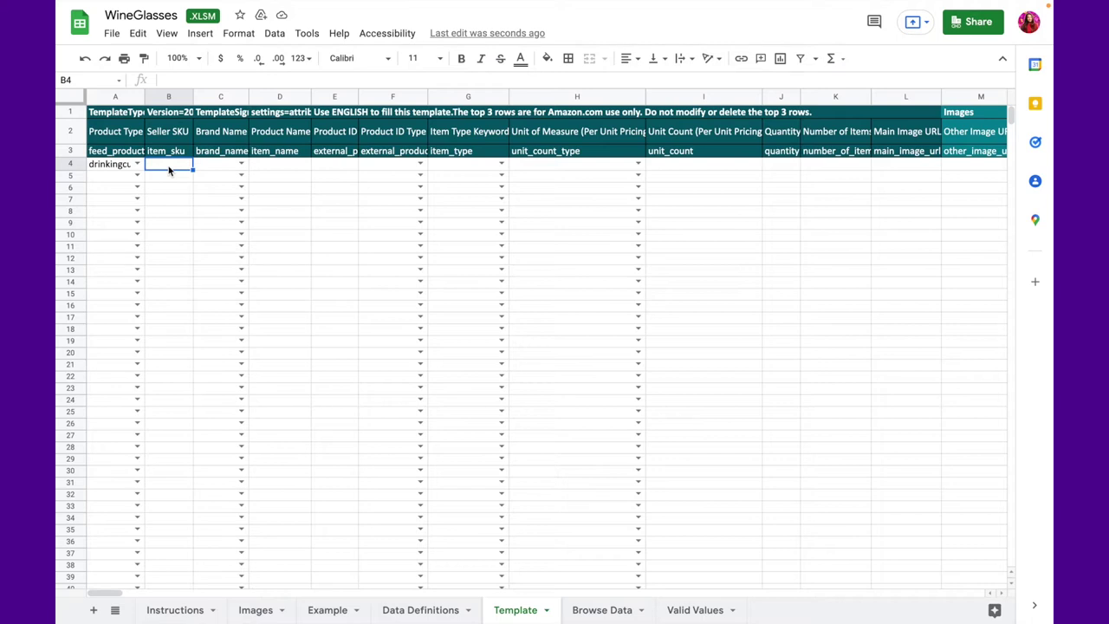
left_click(241, 165)
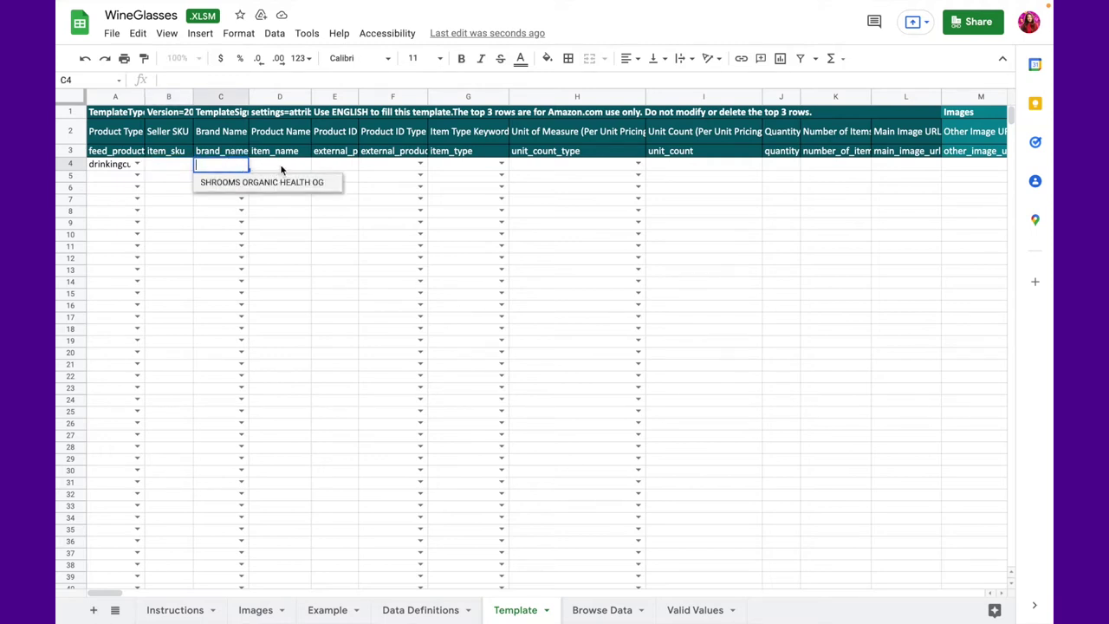
left_click(281, 169)
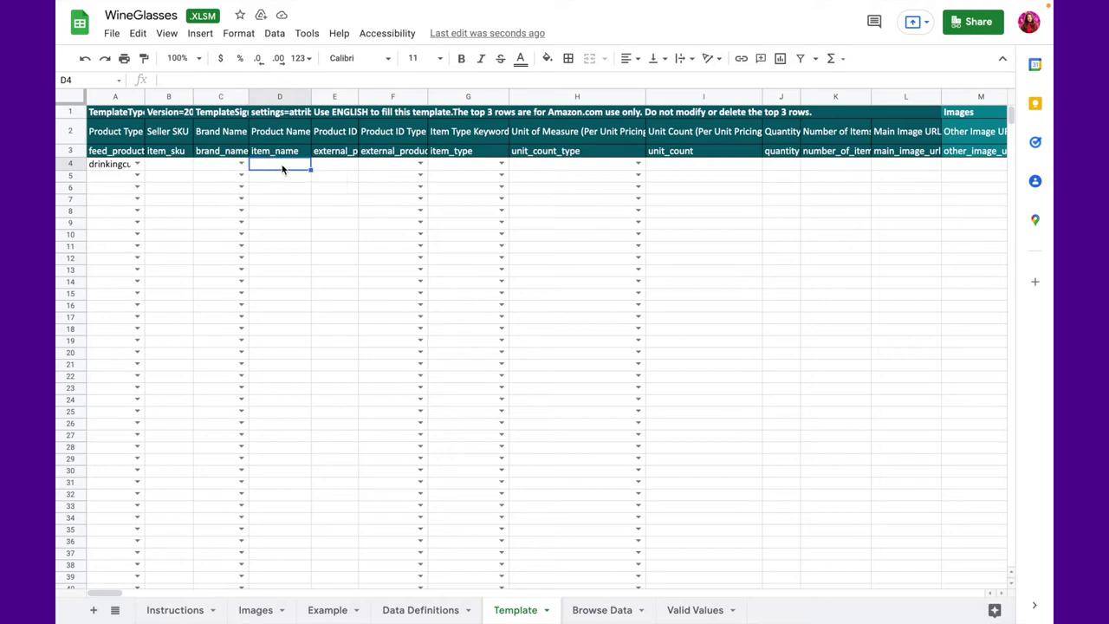
left_click(335, 169)
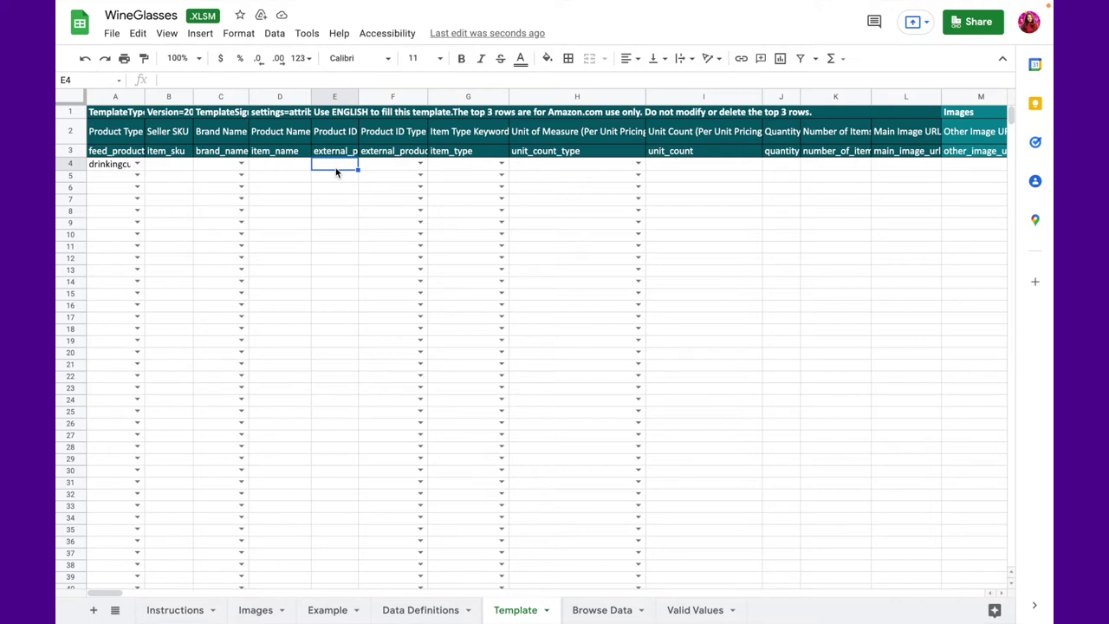
Step: Check the Product ID Type and item type keyword choices in F4 and G4, moving on to J4
left_click(400, 165)
left_click(420, 164)
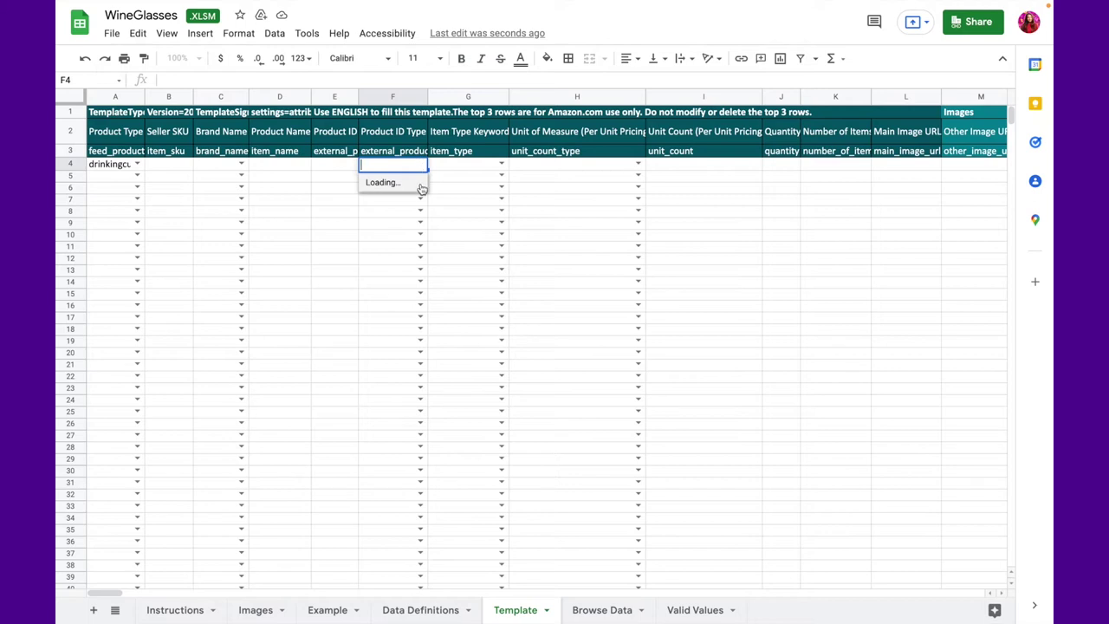
left_click(466, 168)
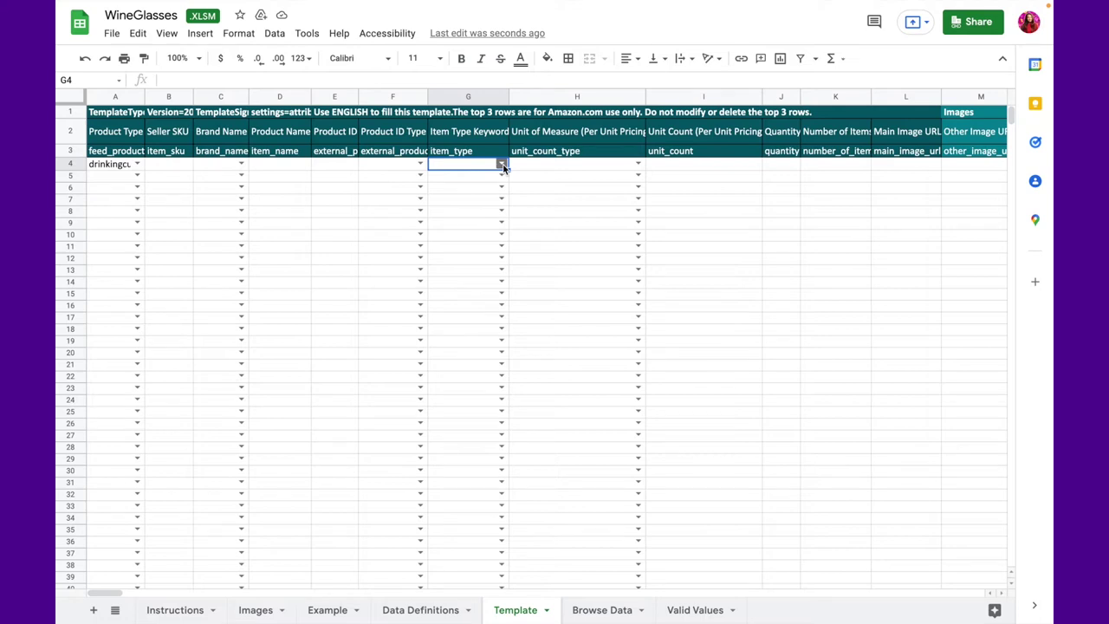
left_click(501, 165)
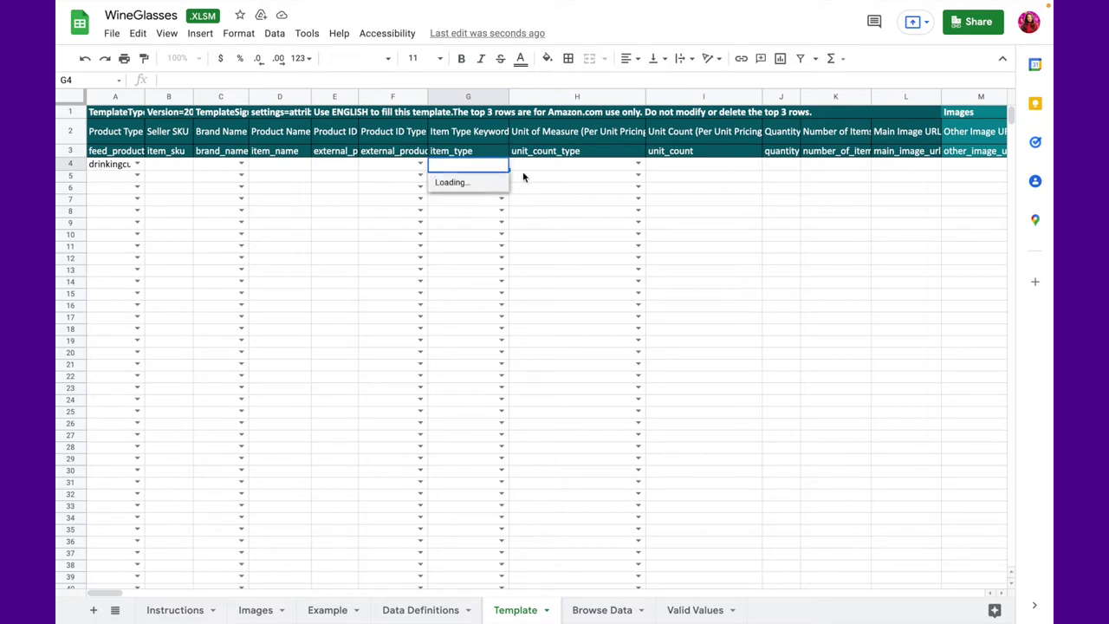
left_click(537, 171)
scroll(537, 171, "right", 2)
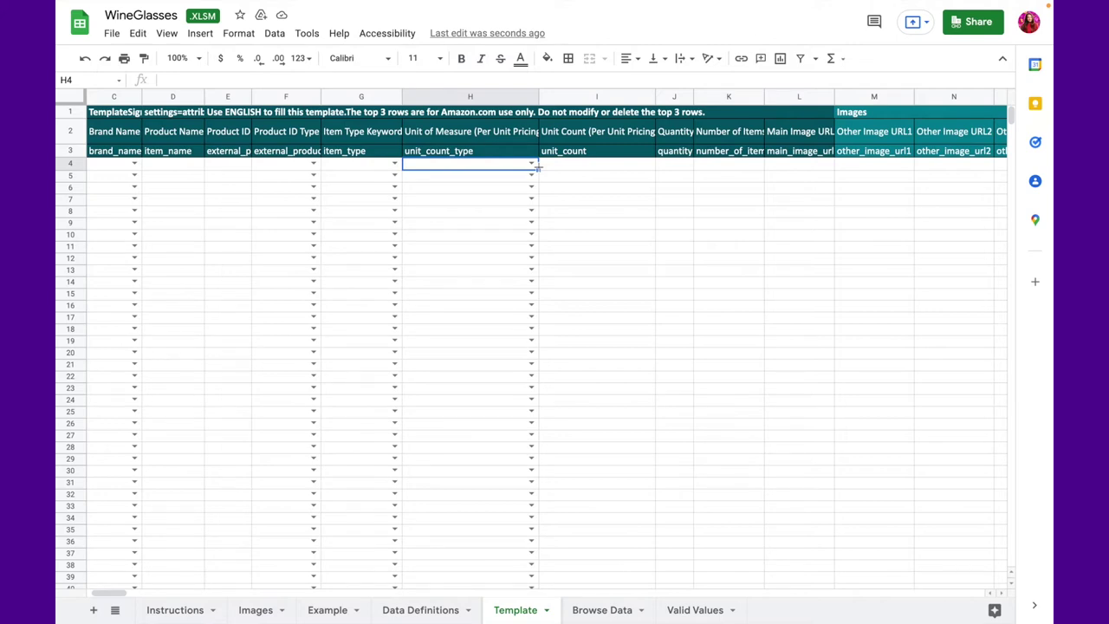
scroll(537, 171, "right", 1)
left_click(617, 165)
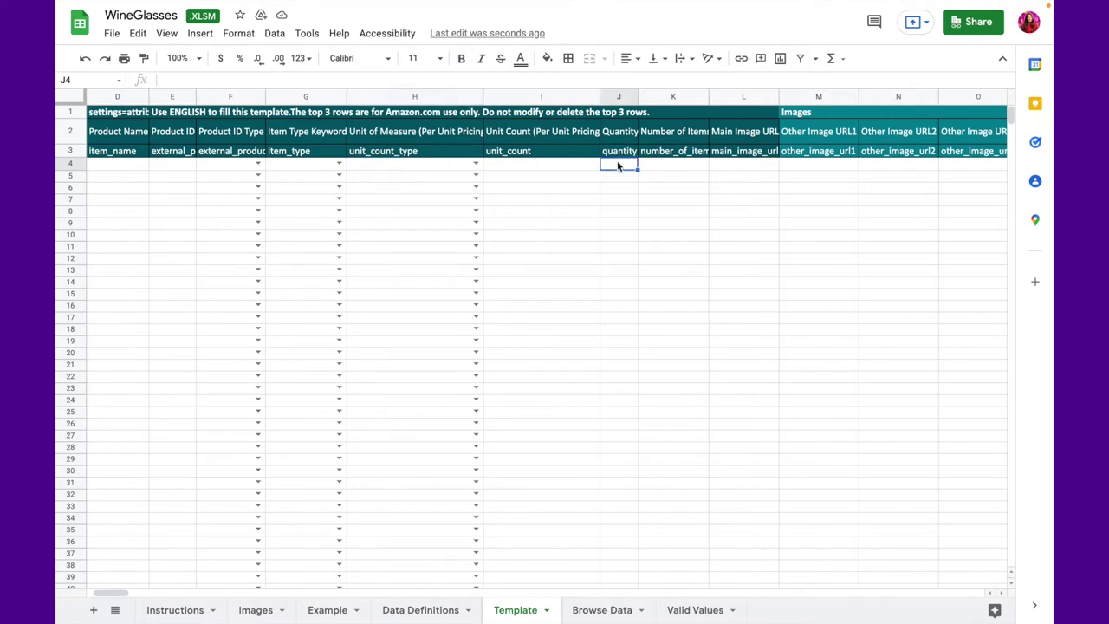
scroll(618, 166, "right", 1)
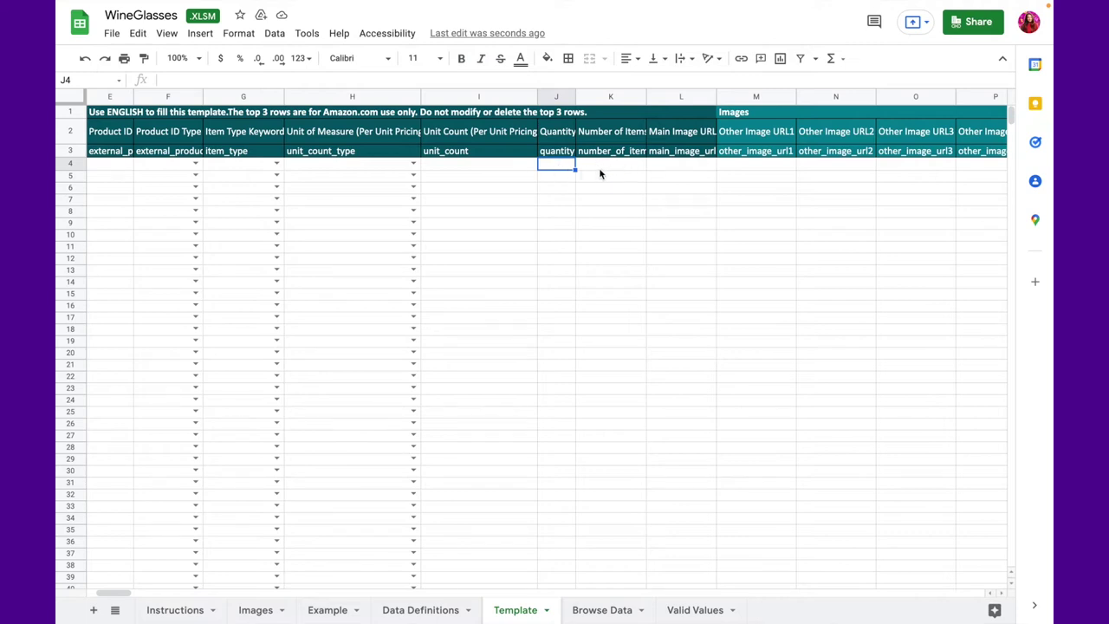
Step: Move across row 4's image URL cells, L4 and M4, toward the Parentage column V4
scroll(602, 173, "right", 1)
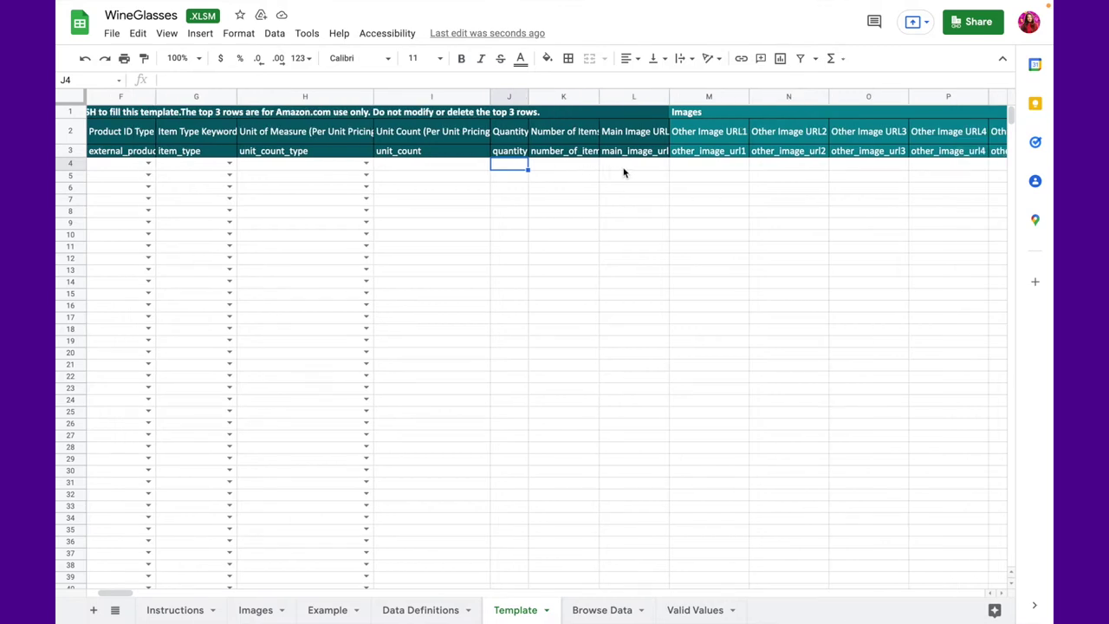
left_click(625, 172)
scroll(625, 173, "right", 1)
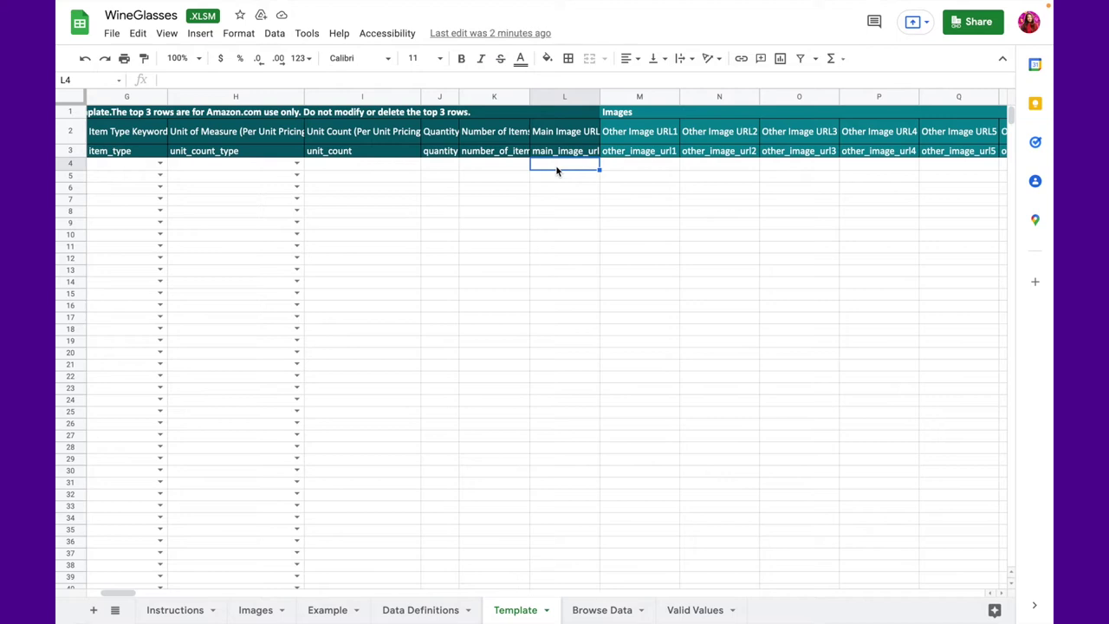
scroll(556, 170, "right", 2)
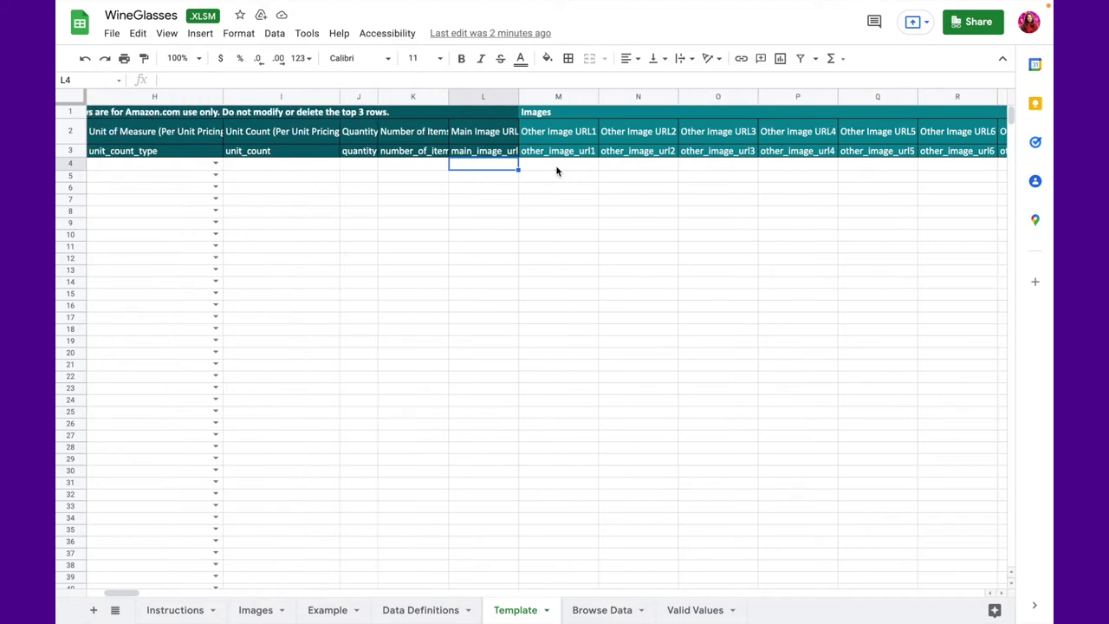
scroll(557, 171, "right", 4)
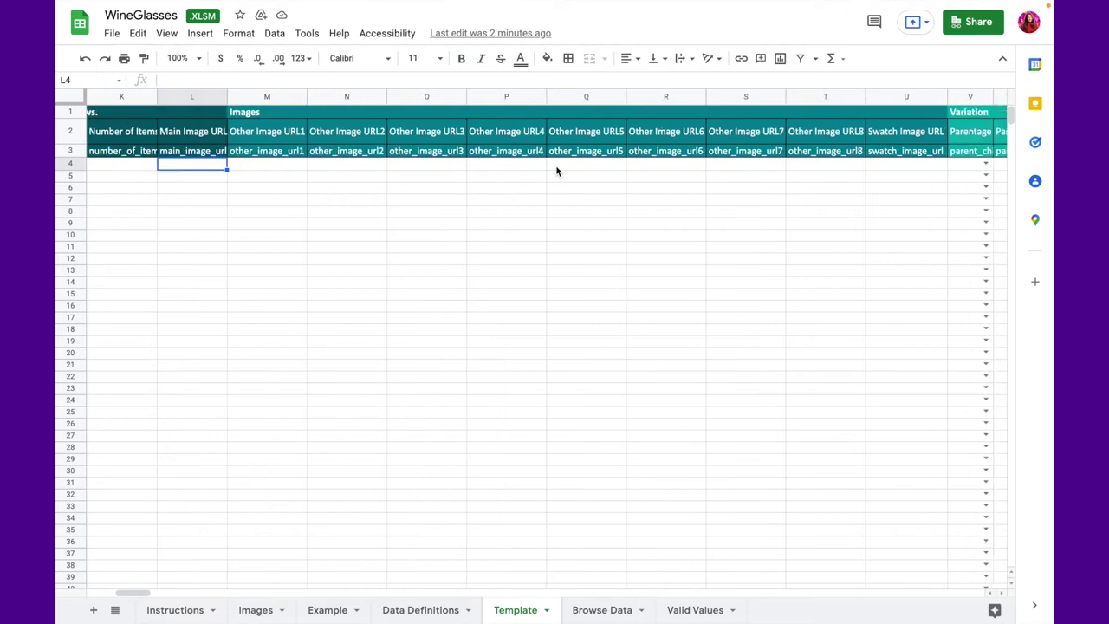
scroll(556, 170, "right", 2)
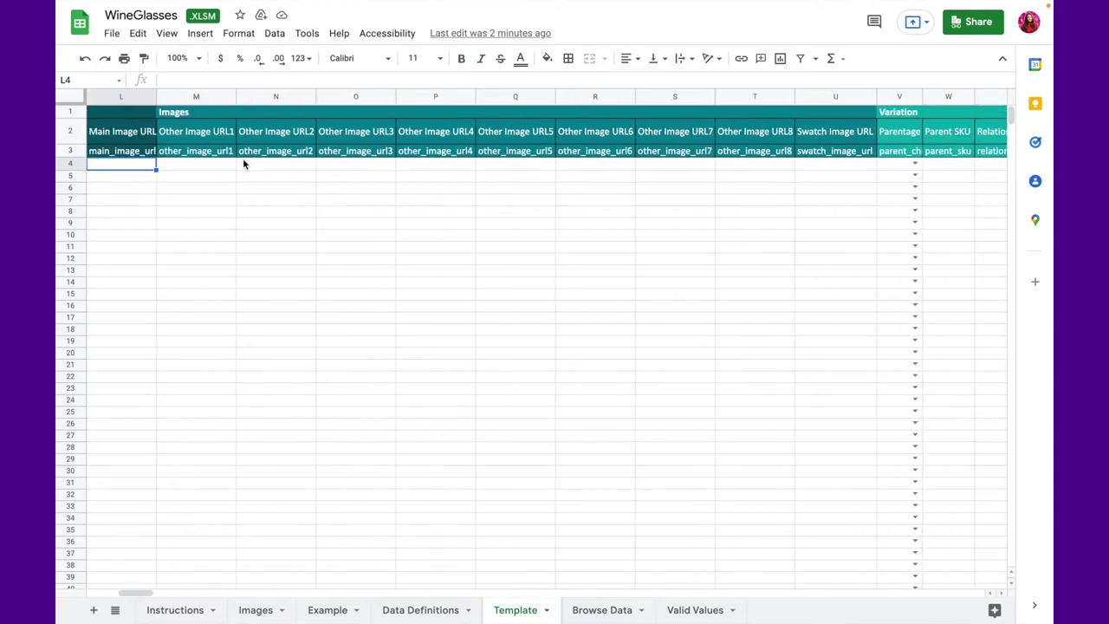
left_click(208, 164)
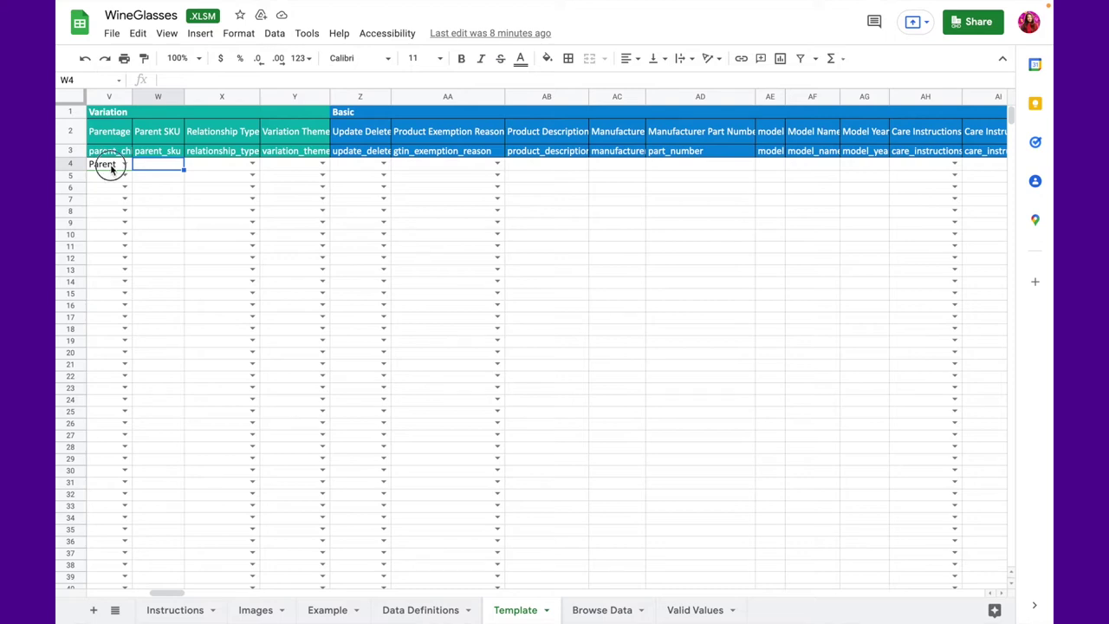
Step: Enter Variation as X4's relationship type and color as Y4's variation theme
left_click(110, 164)
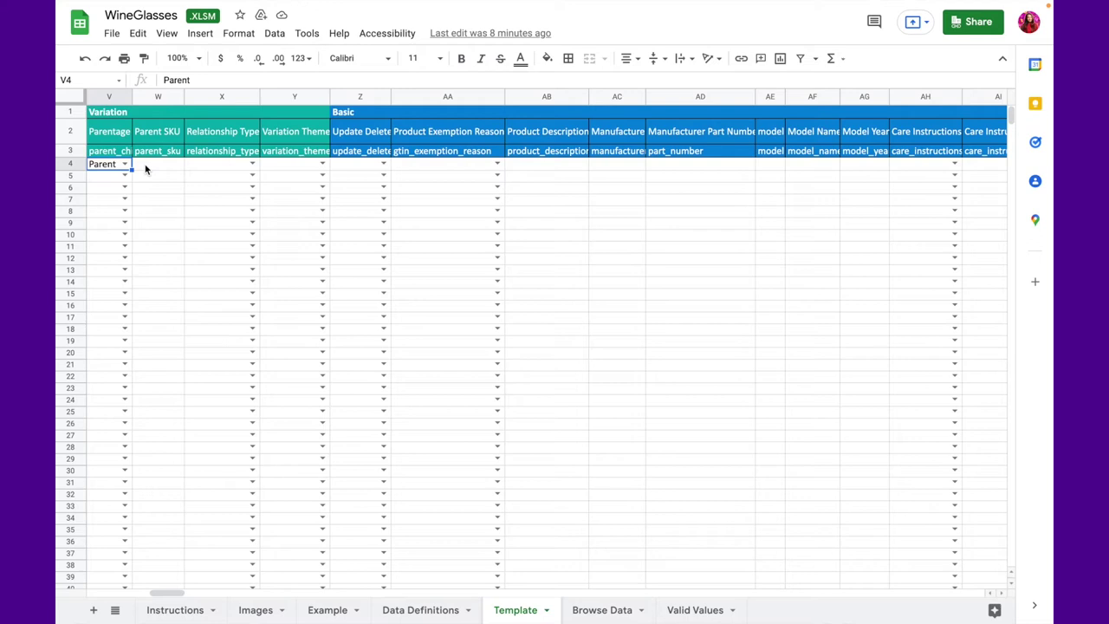
left_click(151, 168)
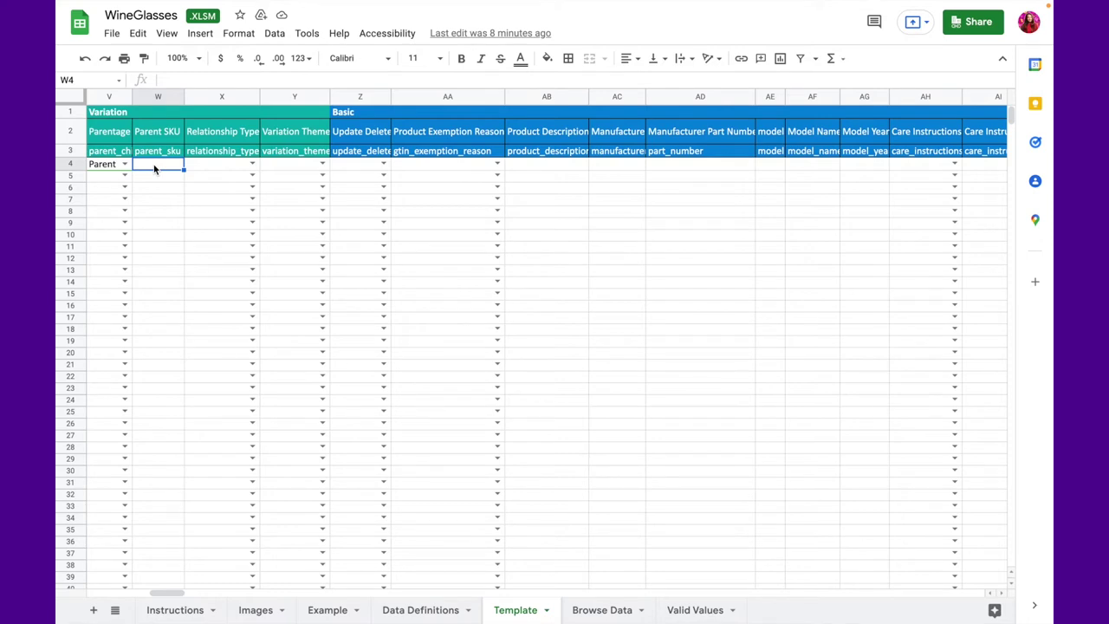
left_click(212, 167)
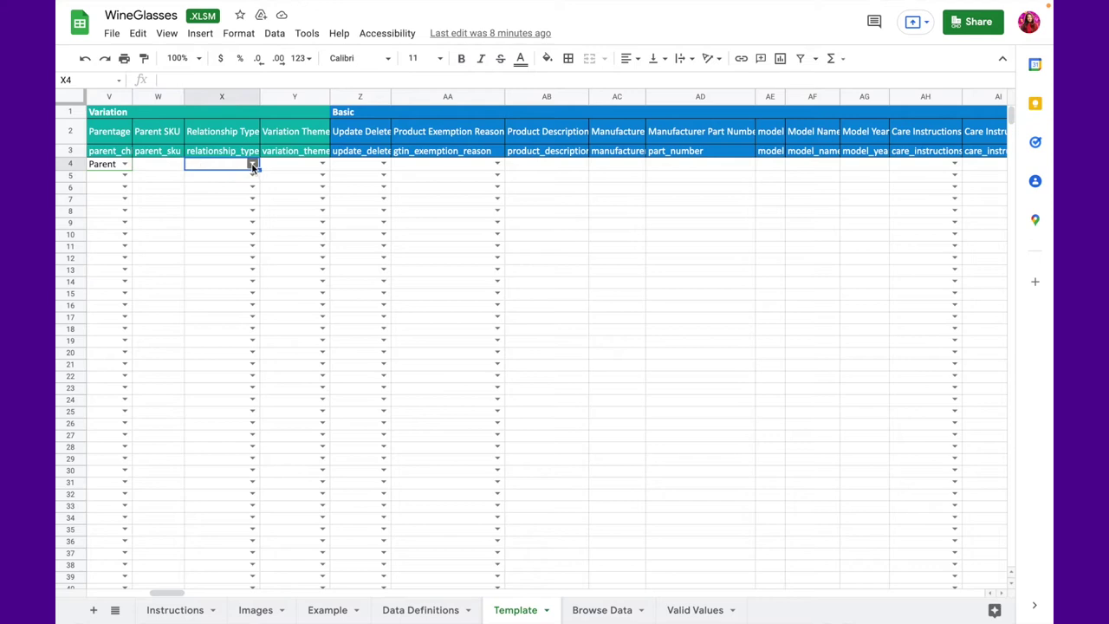
double_click(225, 164)
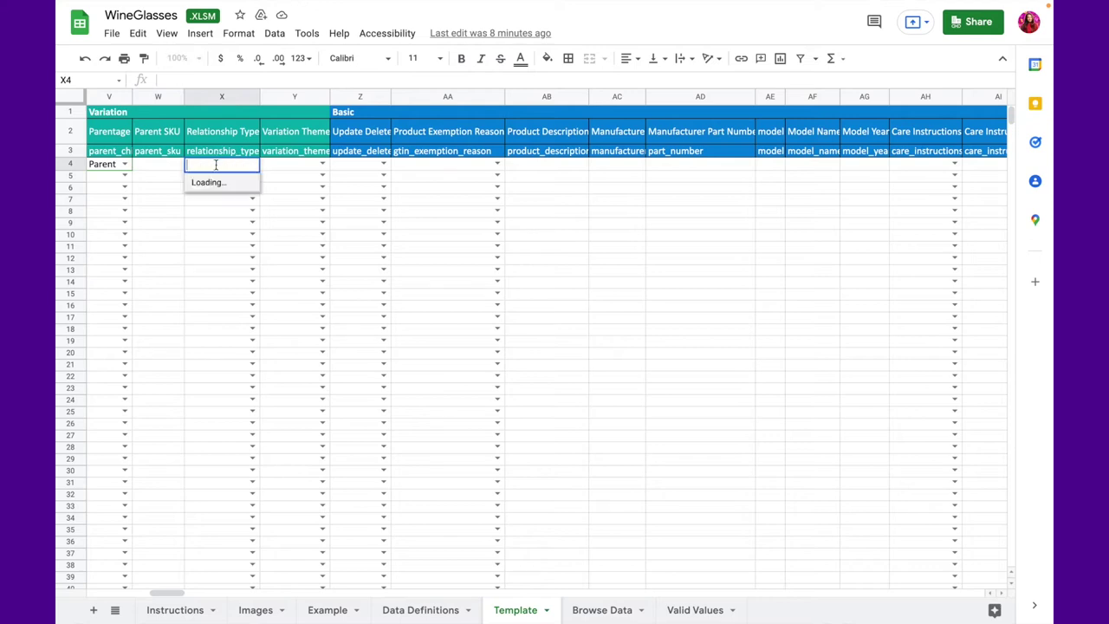
type("Va")
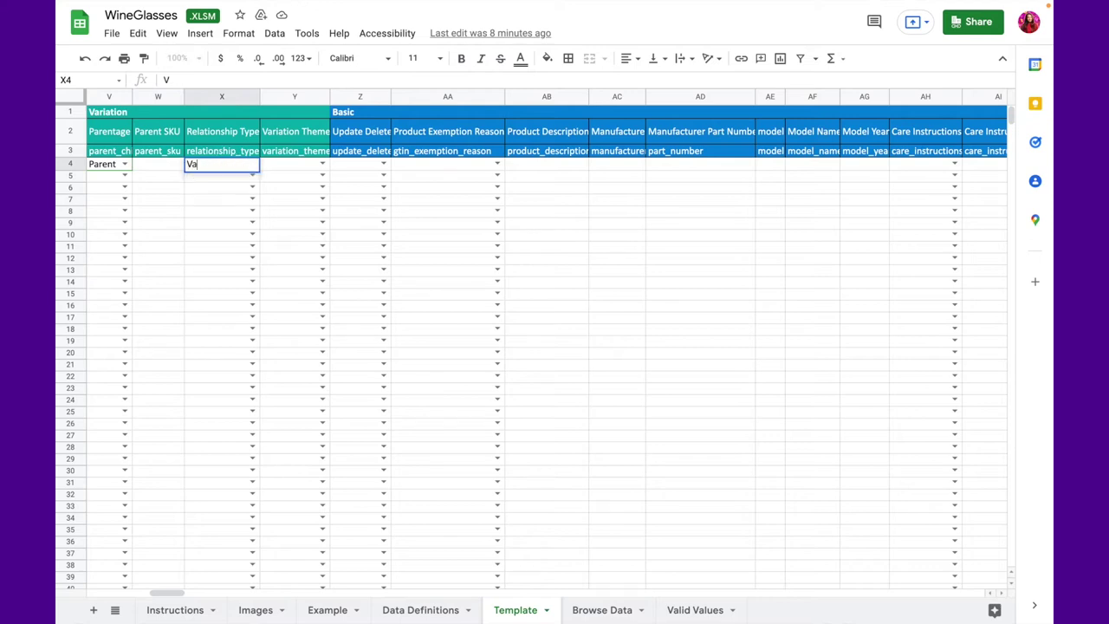
type("riation")
left_click(290, 171)
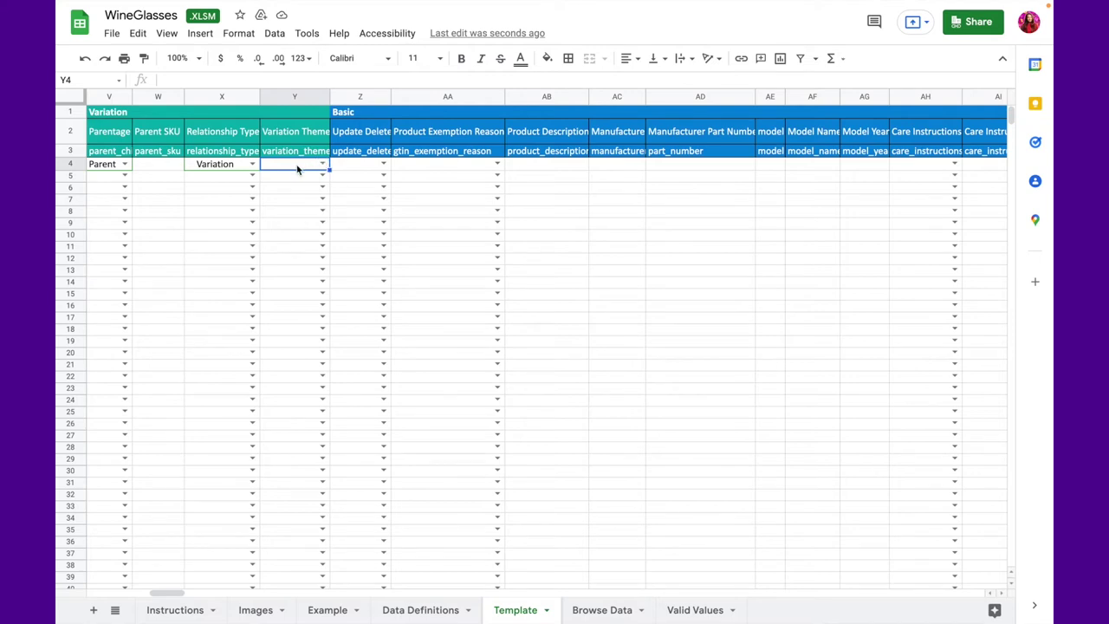
type("color")
key("Tab")
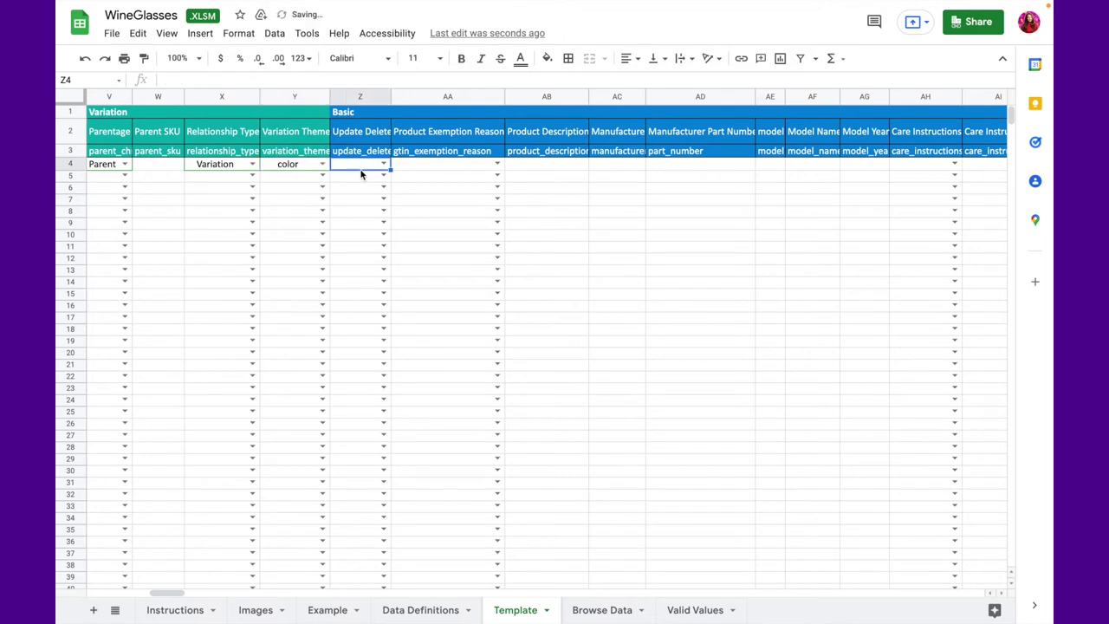
scroll(361, 174, "right", 4)
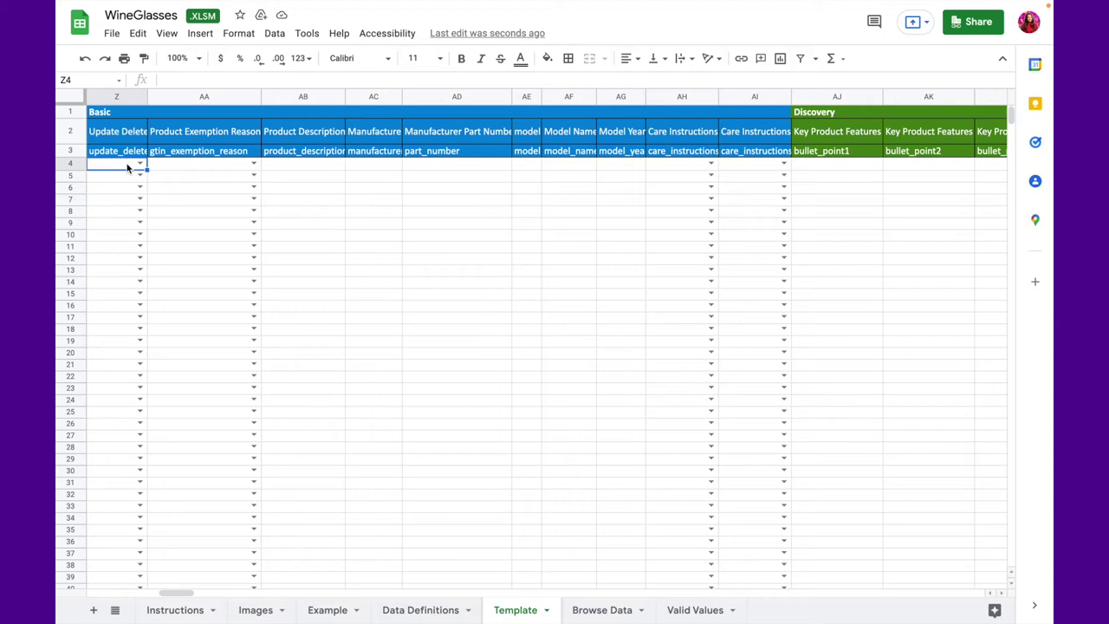
left_click(140, 163)
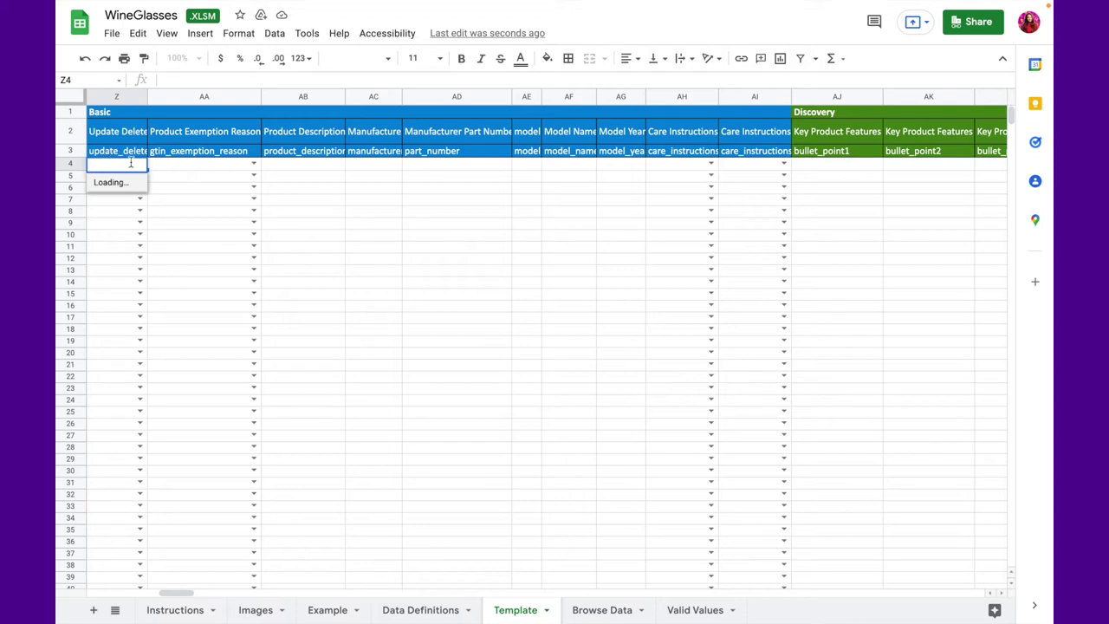
left_click(180, 168)
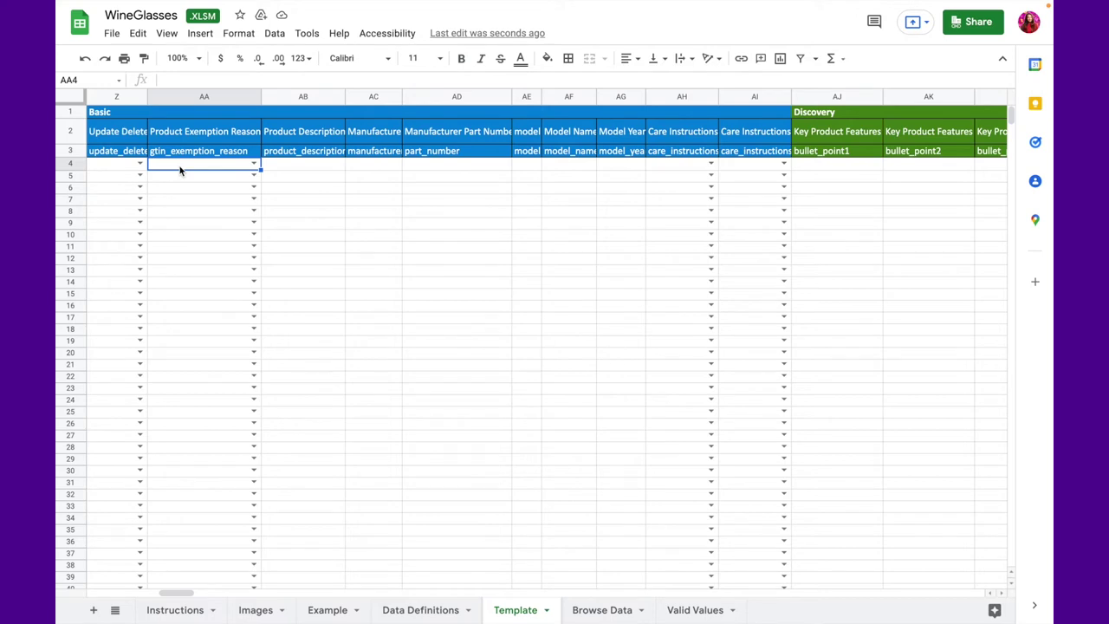
scroll(180, 170, "right", 1)
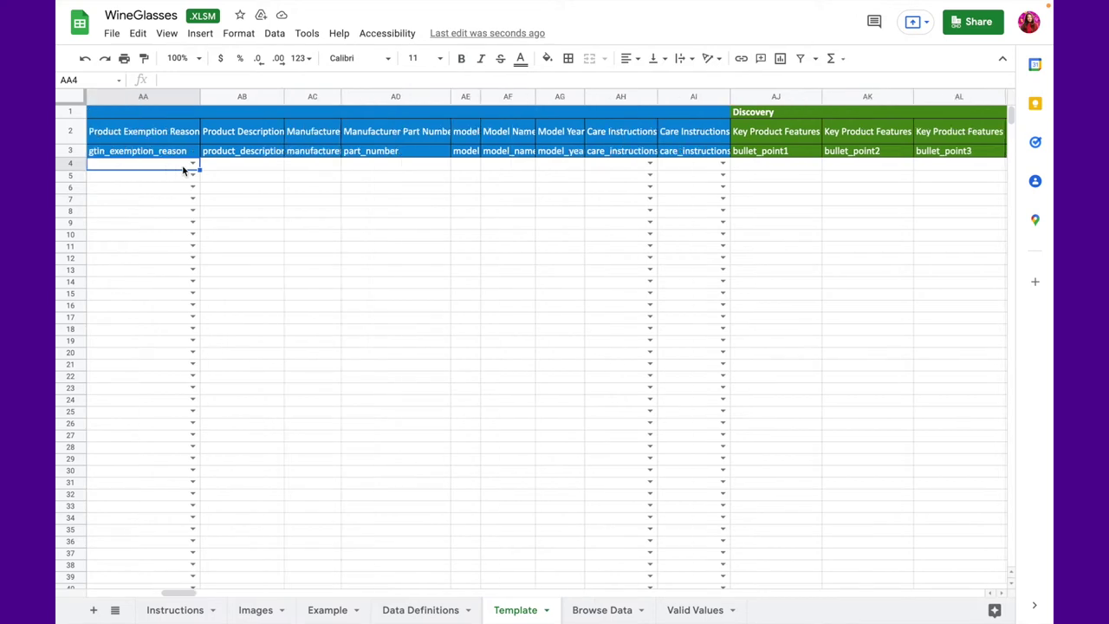
left_click(223, 170)
scroll(223, 169, "right", 2)
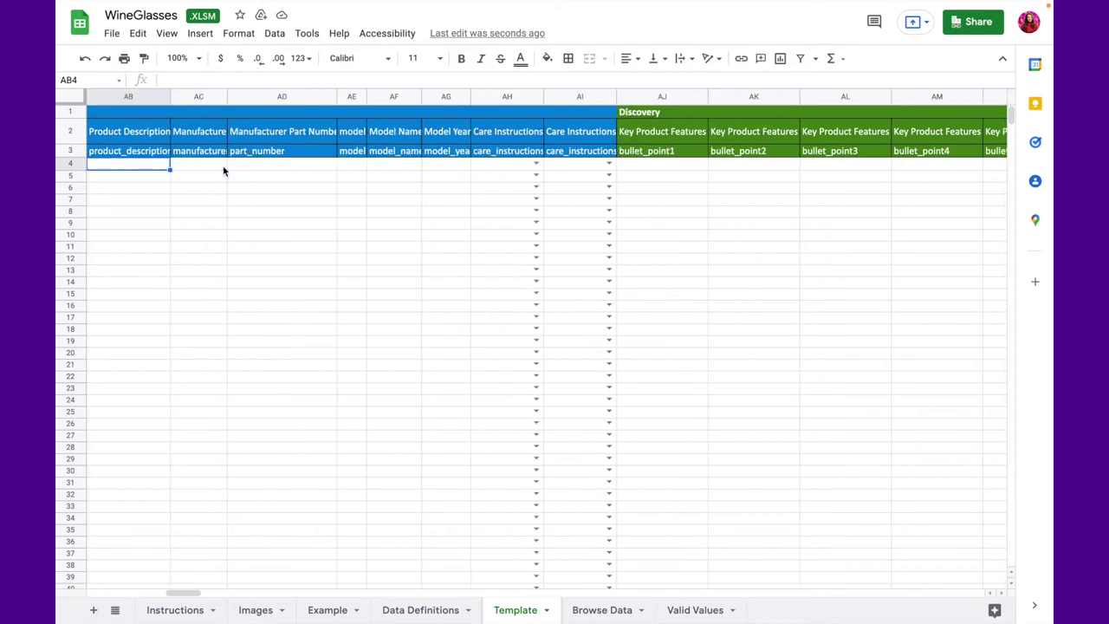
scroll(223, 170, "left", 2)
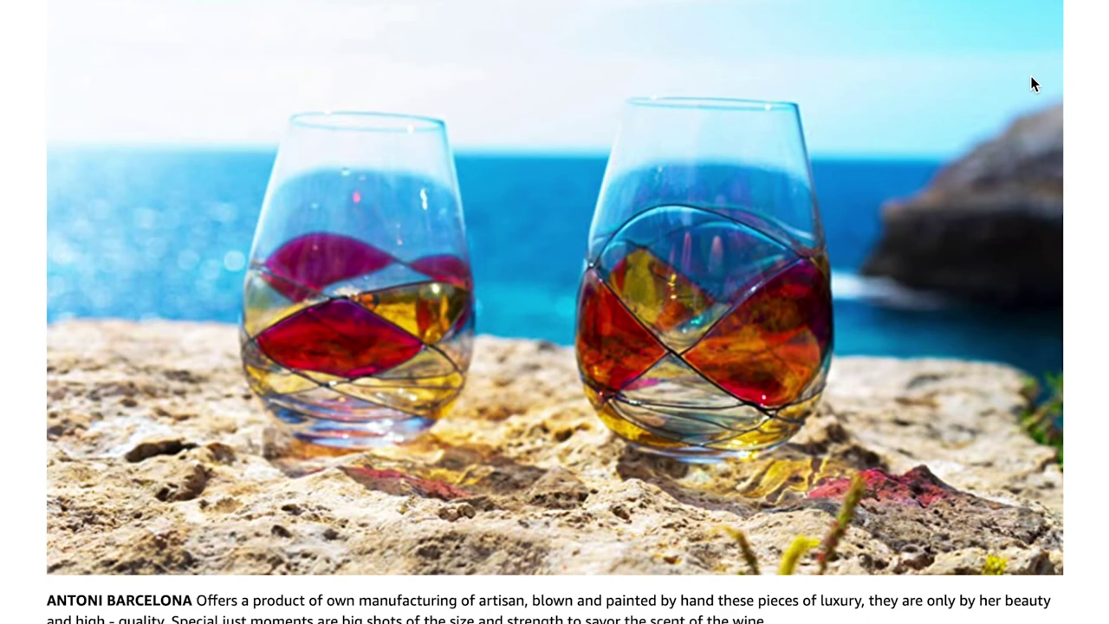
scroll(1029, 77, "down", 3)
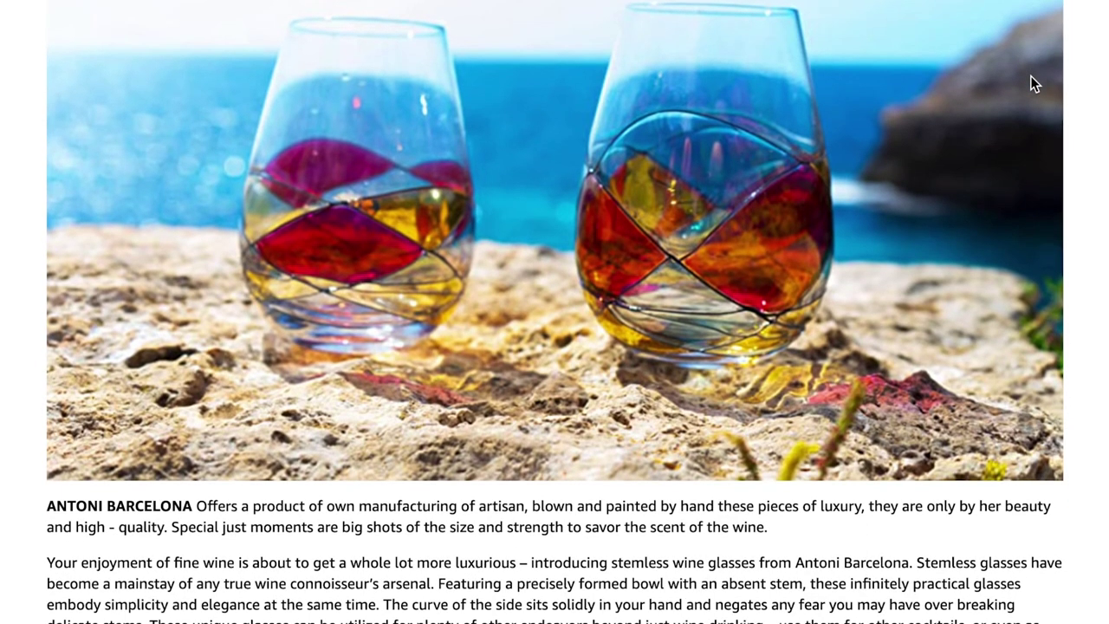
scroll(1033, 84, "down", 5)
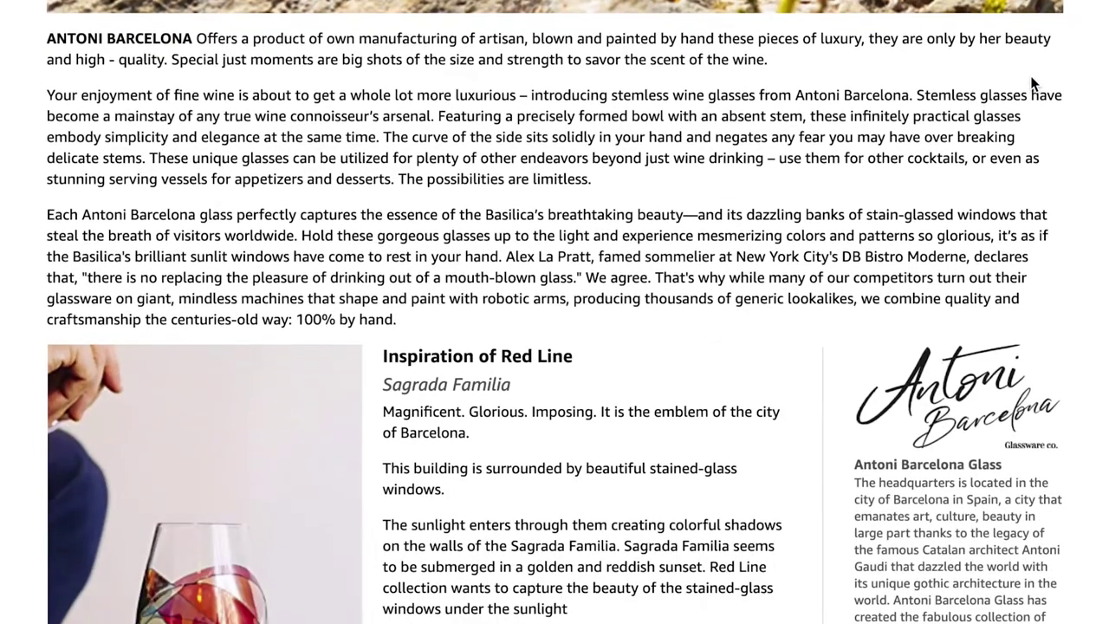
scroll(1031, 80, "down", 3)
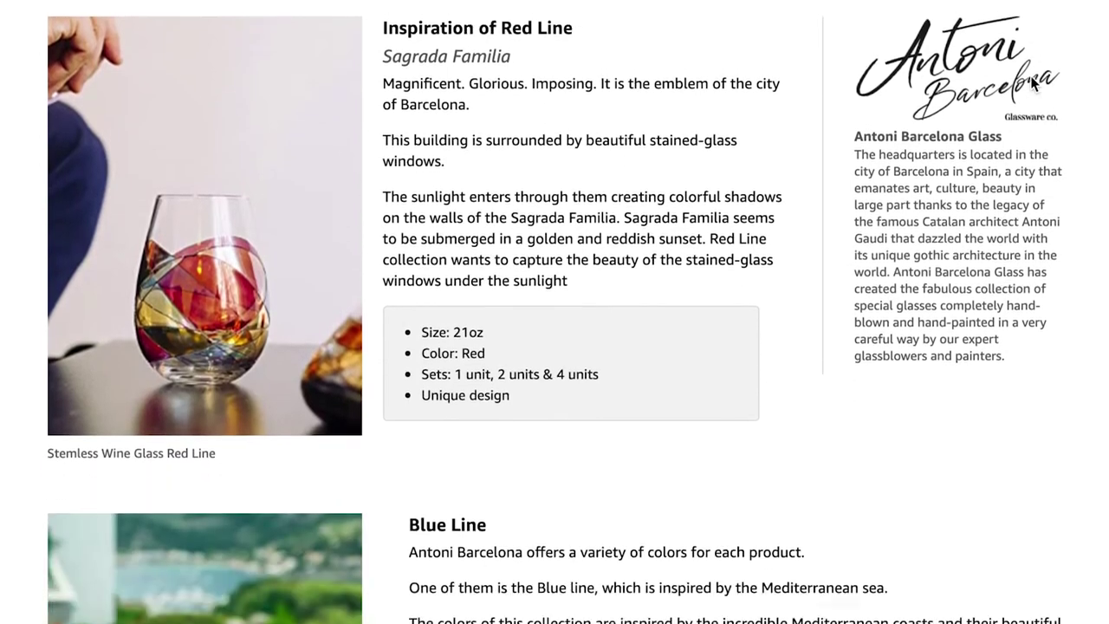
scroll(1030, 82, "down", 3)
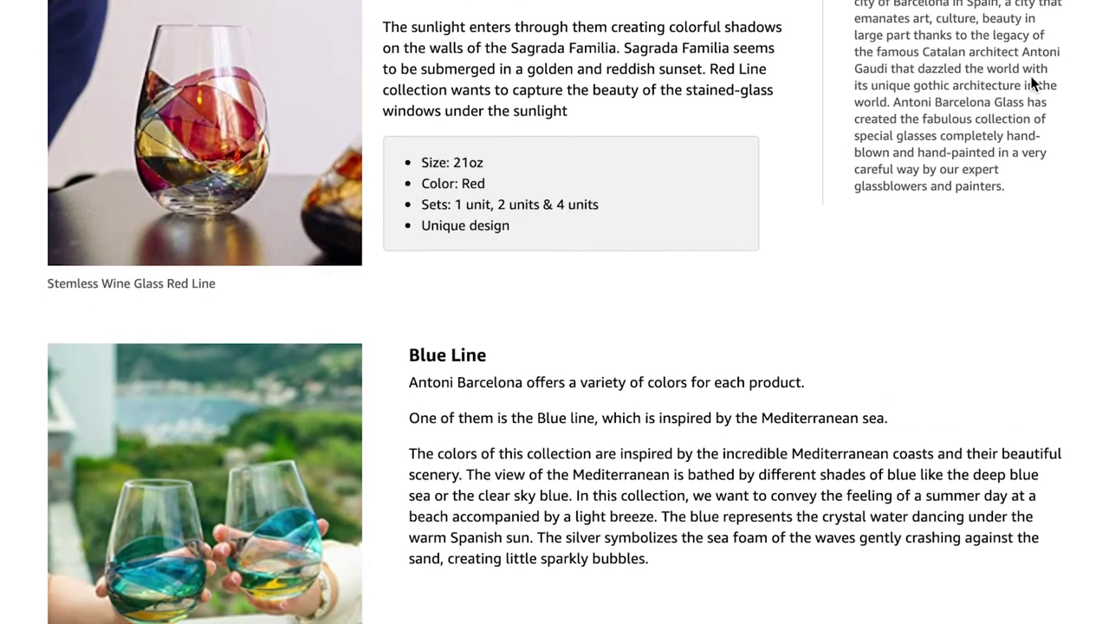
scroll(1030, 83, "down", 1)
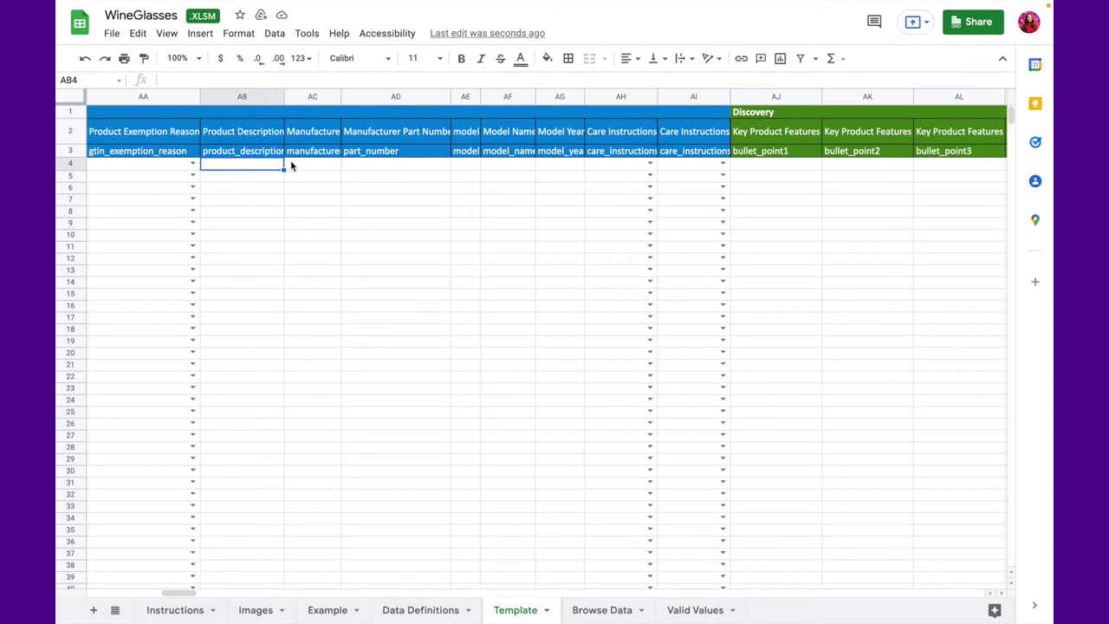
Step: Move past the Manufacturer cells to AI4 and enter Hand wash as the care instructions
left_click(291, 164)
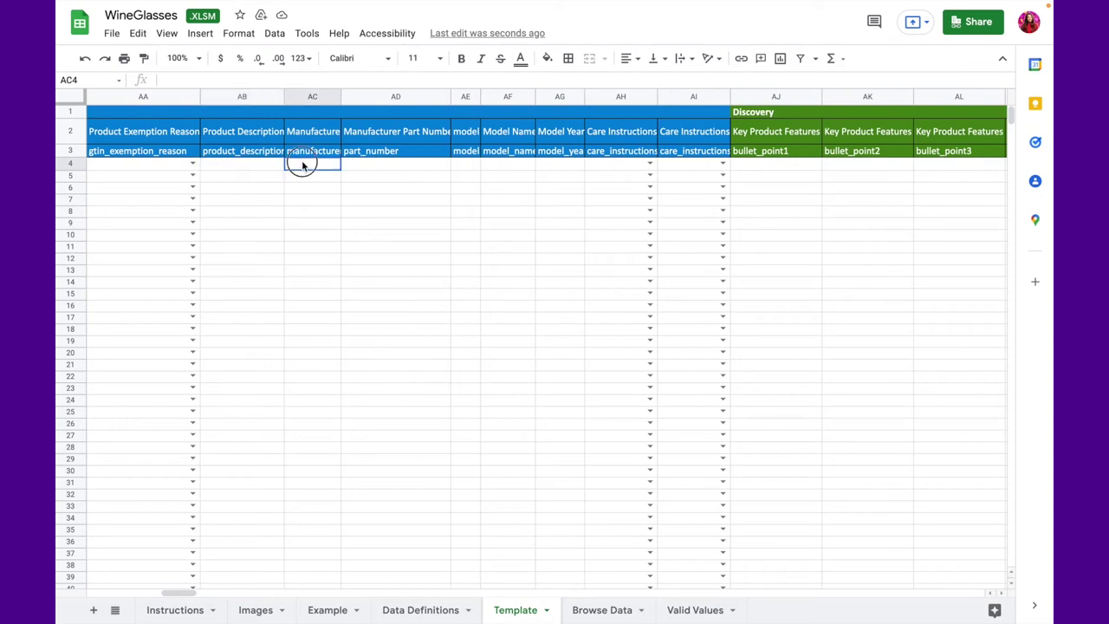
left_click(361, 169)
scroll(361, 170, "right", 3)
scroll(362, 168, "left", 2)
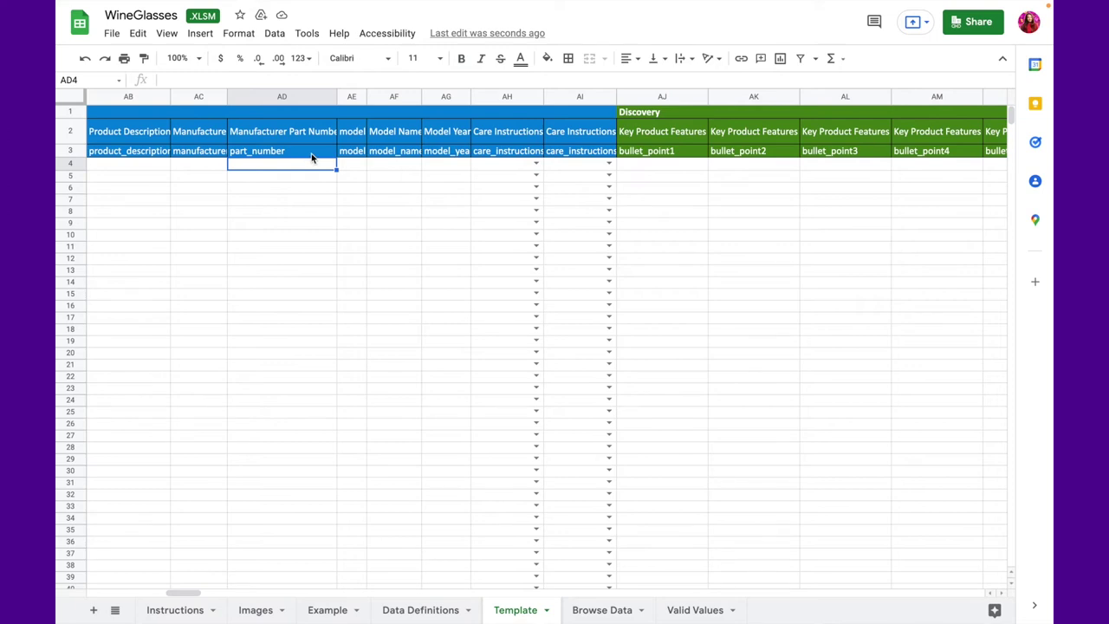
scroll(312, 157, "right", 3)
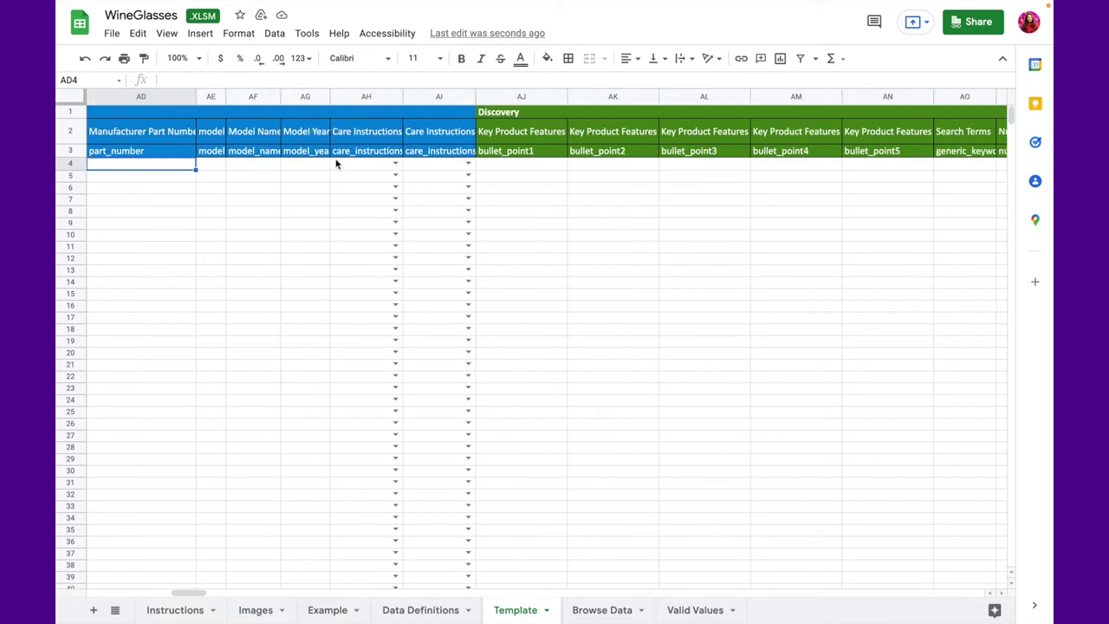
scroll(370, 169, "right", 6)
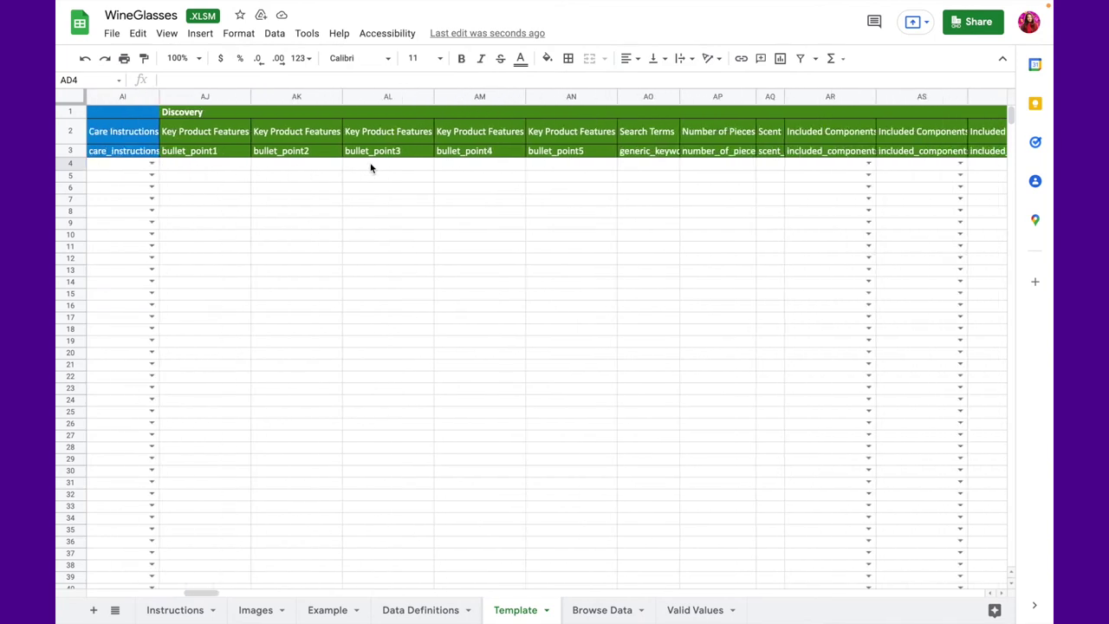
scroll(371, 169, "left", 2)
left_click(134, 166)
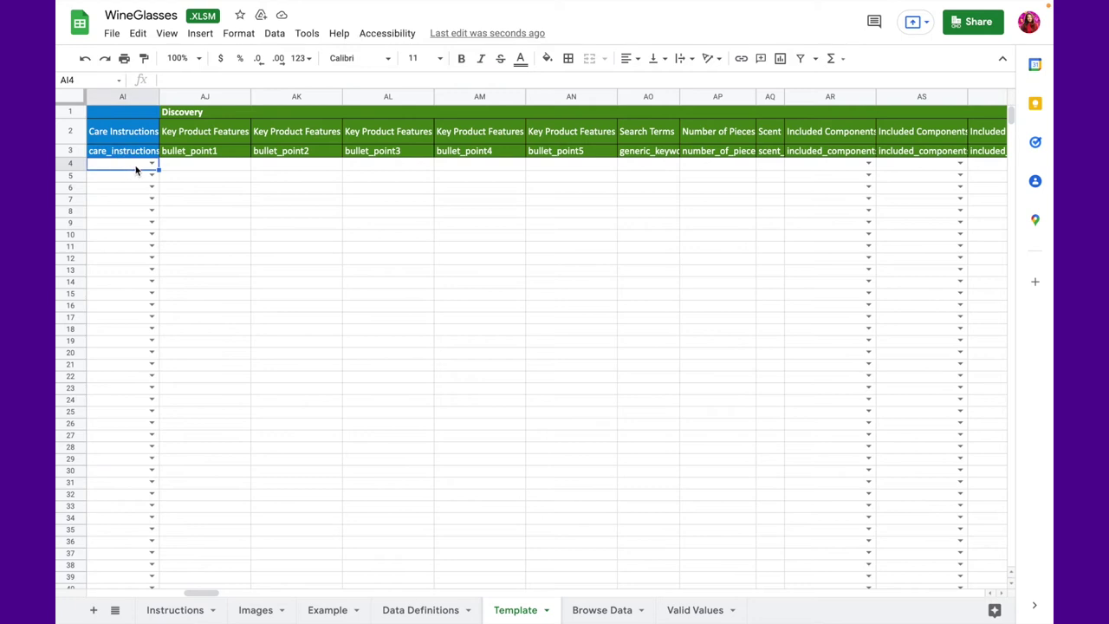
left_click(151, 165)
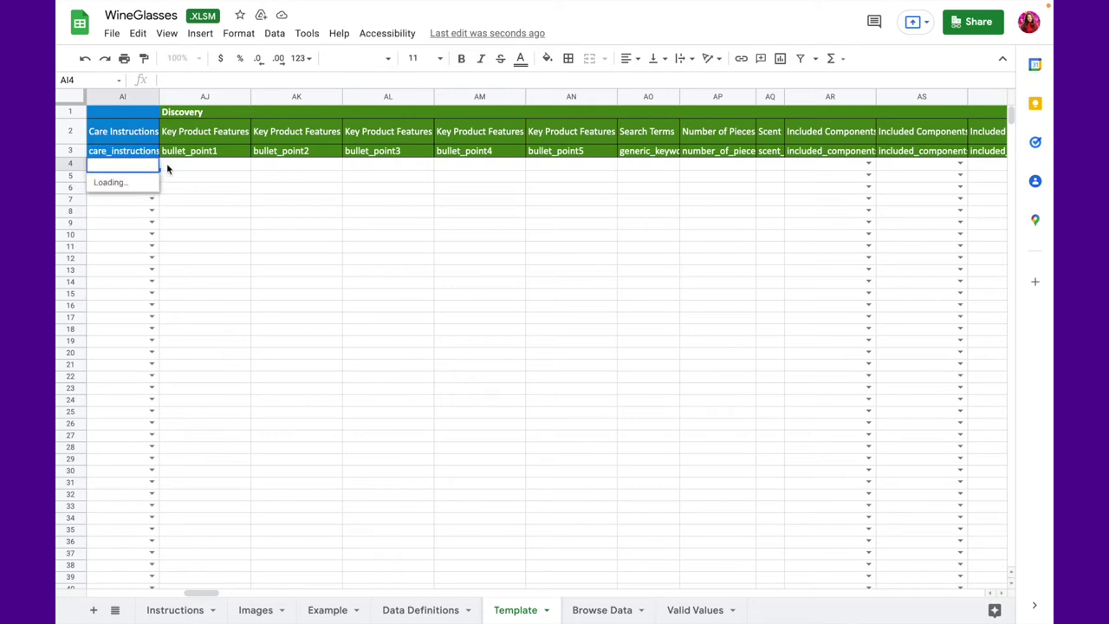
type("Ha")
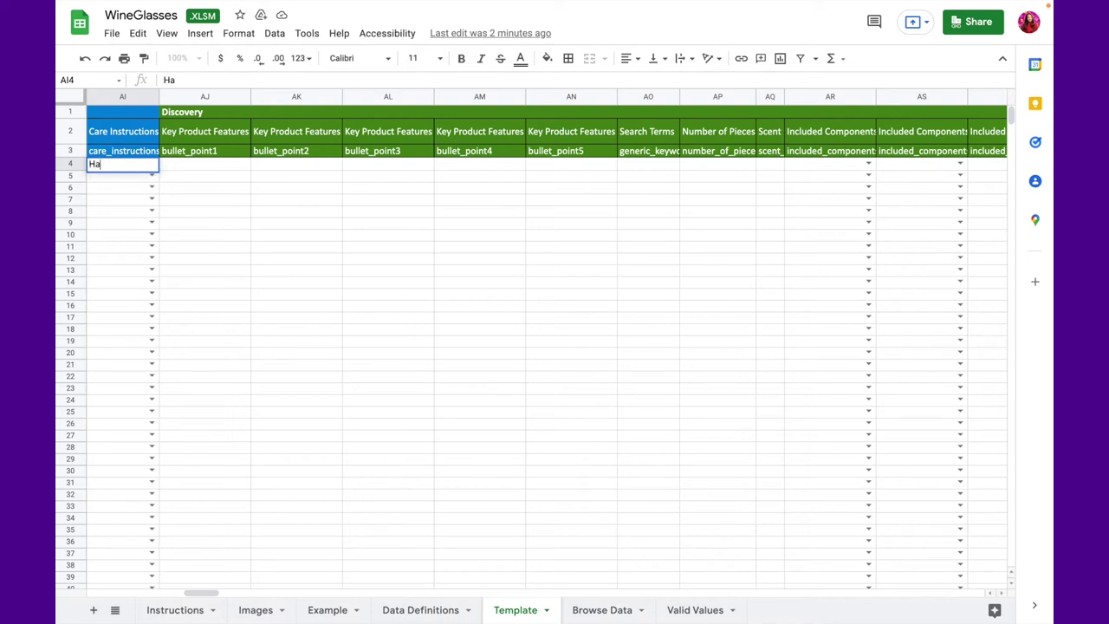
type("nd wash")
left_click(161, 167)
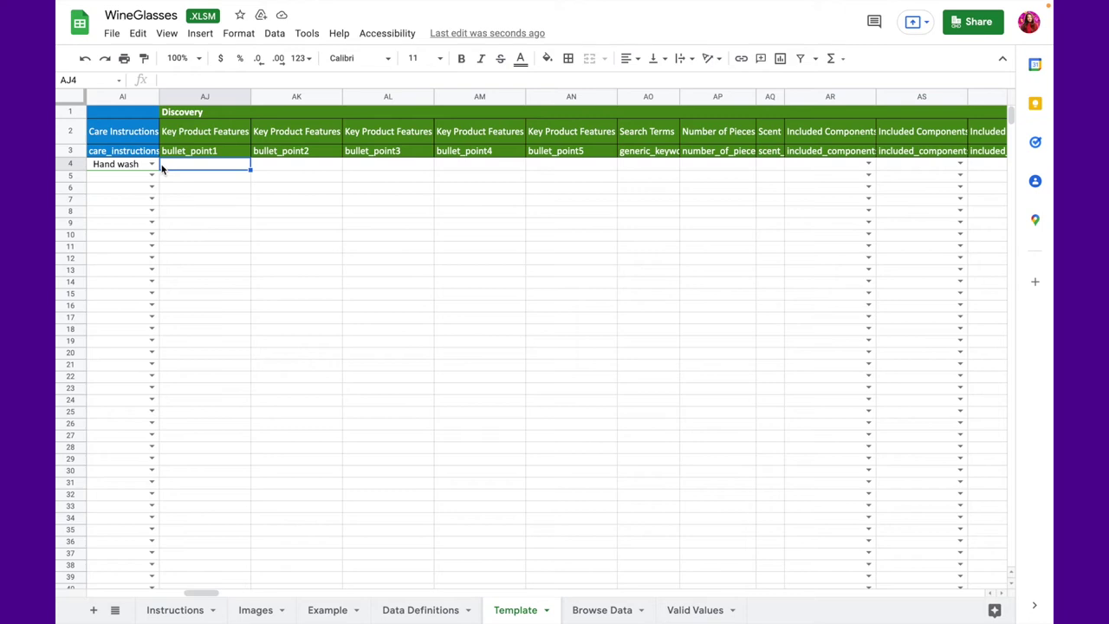
scroll(161, 169, "right", 1)
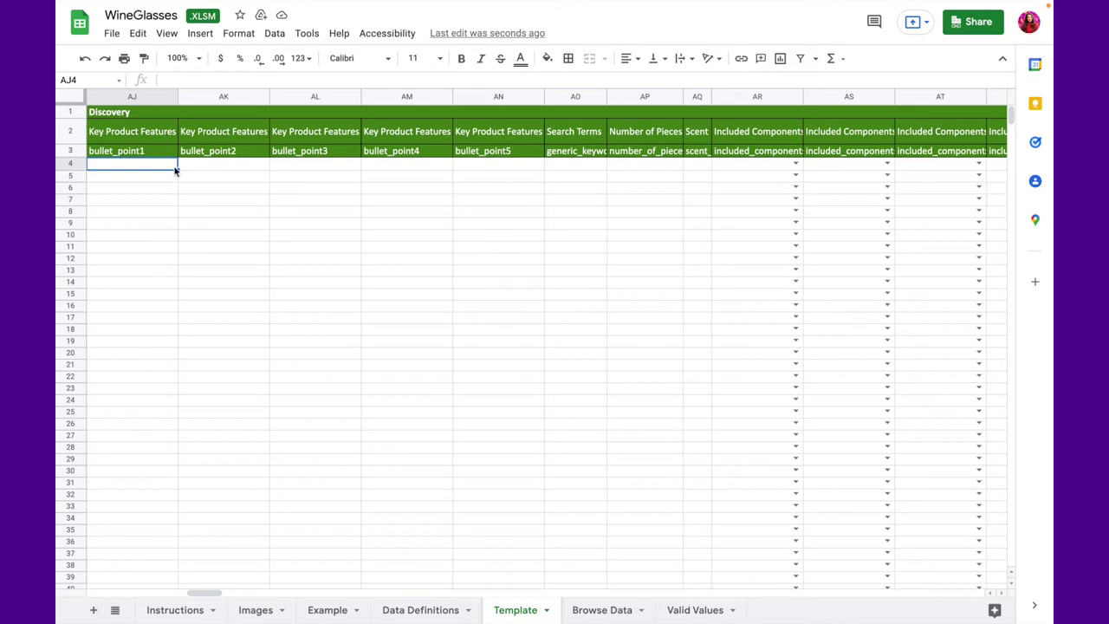
Step: Move through bullet_point5 to the Search Terms cell, then rerun the bone china mugs keyword search
left_click(526, 167)
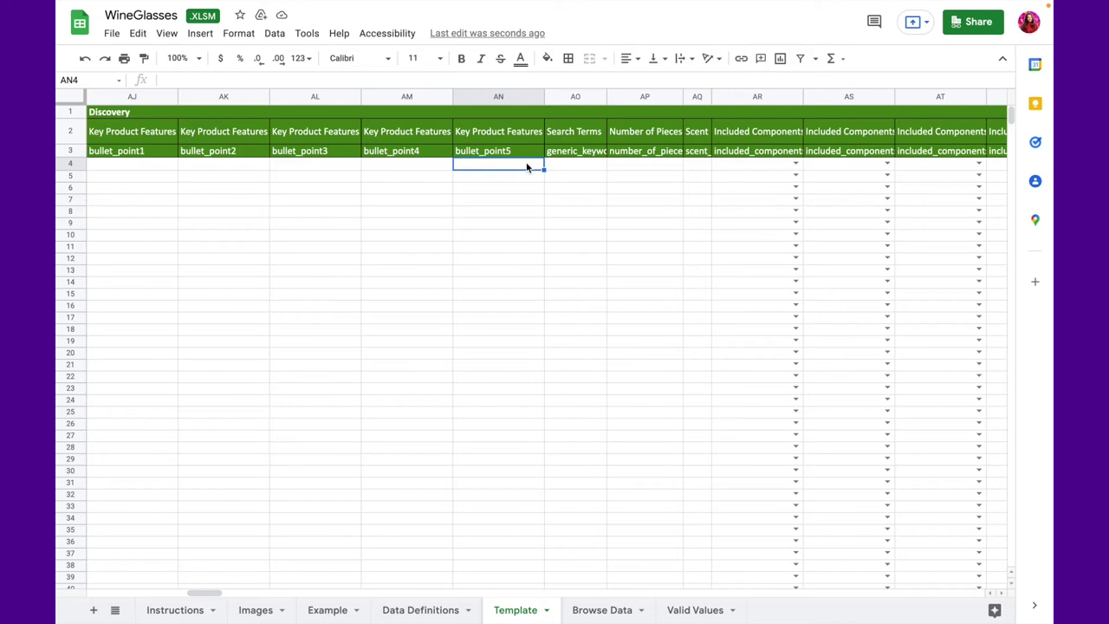
scroll(526, 167, "right", 1)
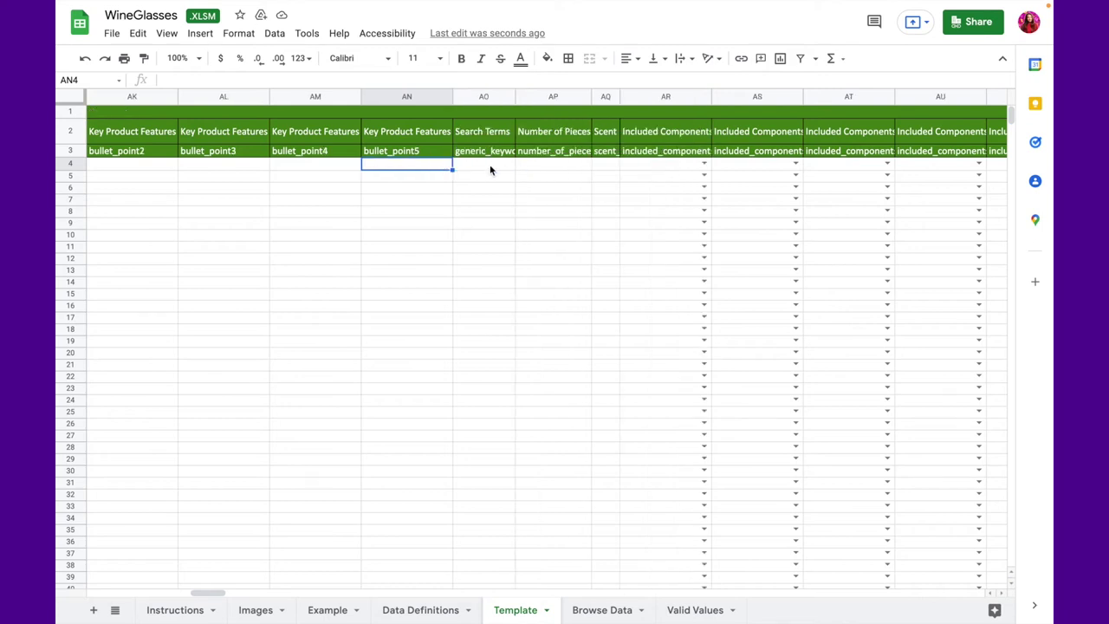
left_click(487, 171)
scroll(486, 171, "right", 1)
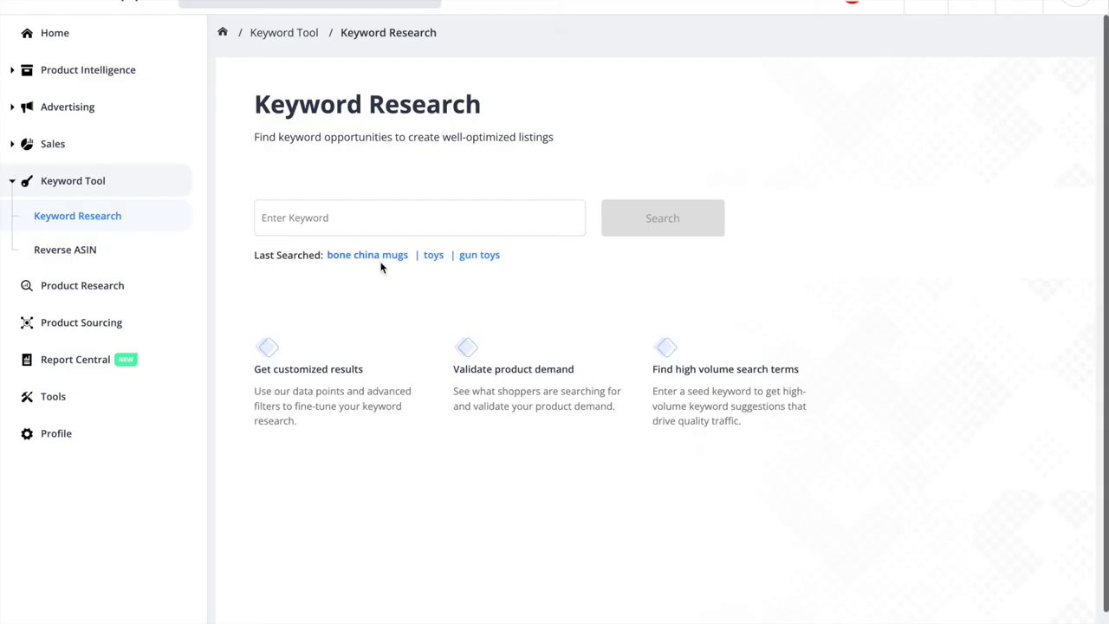
left_click(381, 259)
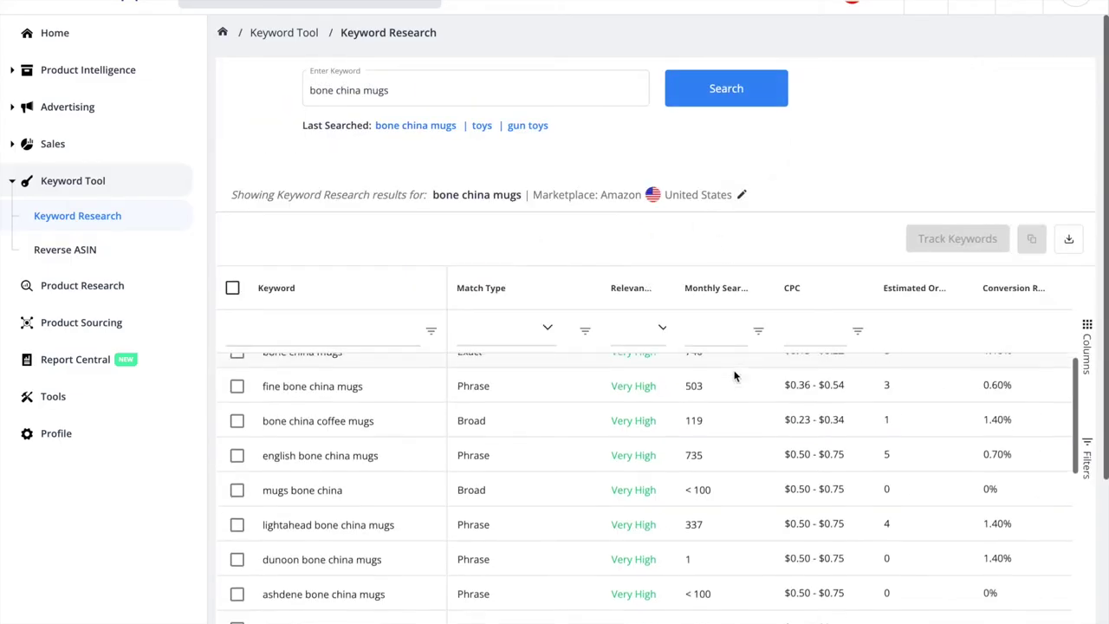
Step: Scroll down the bone china mugs keyword table to review match type, monthly searches and CPC
scroll(785, 291, "down", 1)
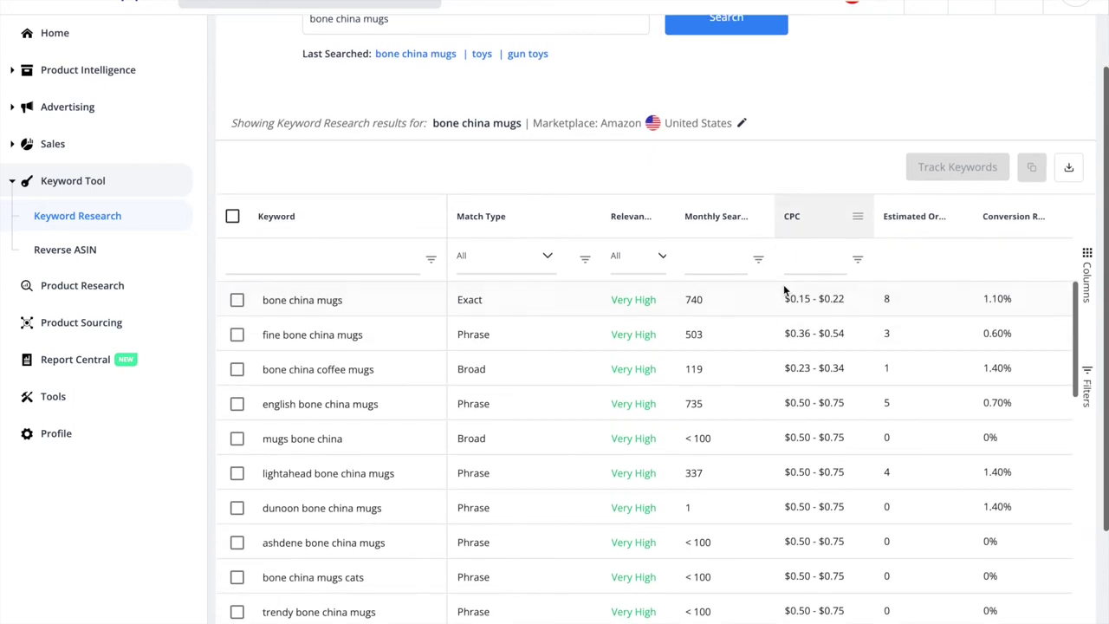
scroll(785, 291, "down", 1)
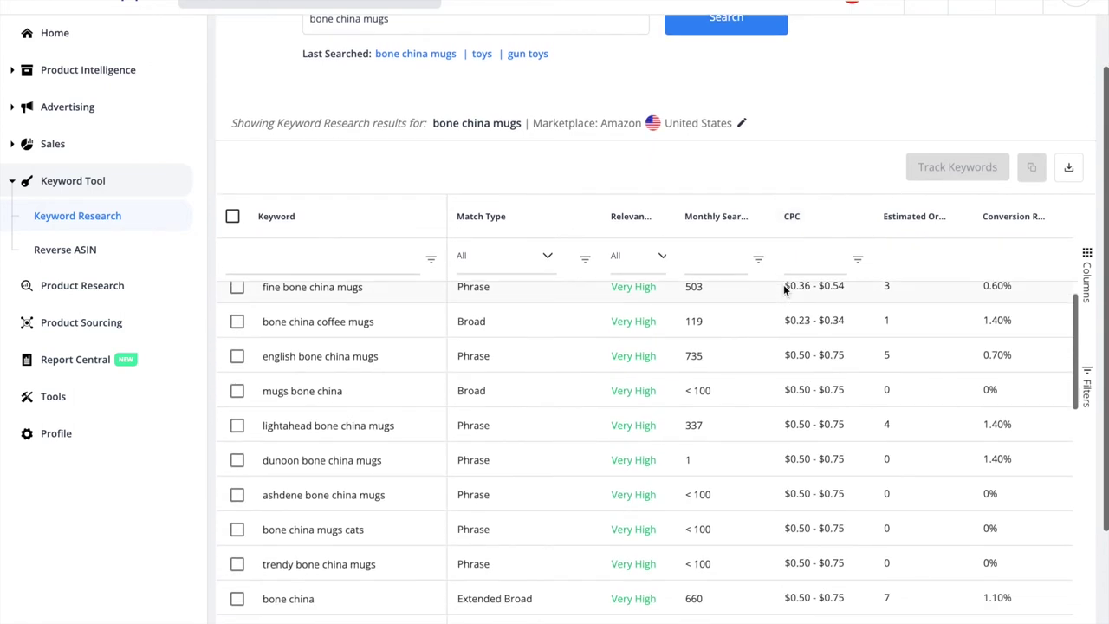
scroll(785, 291, "down", 2)
scroll(785, 291, "down", 3)
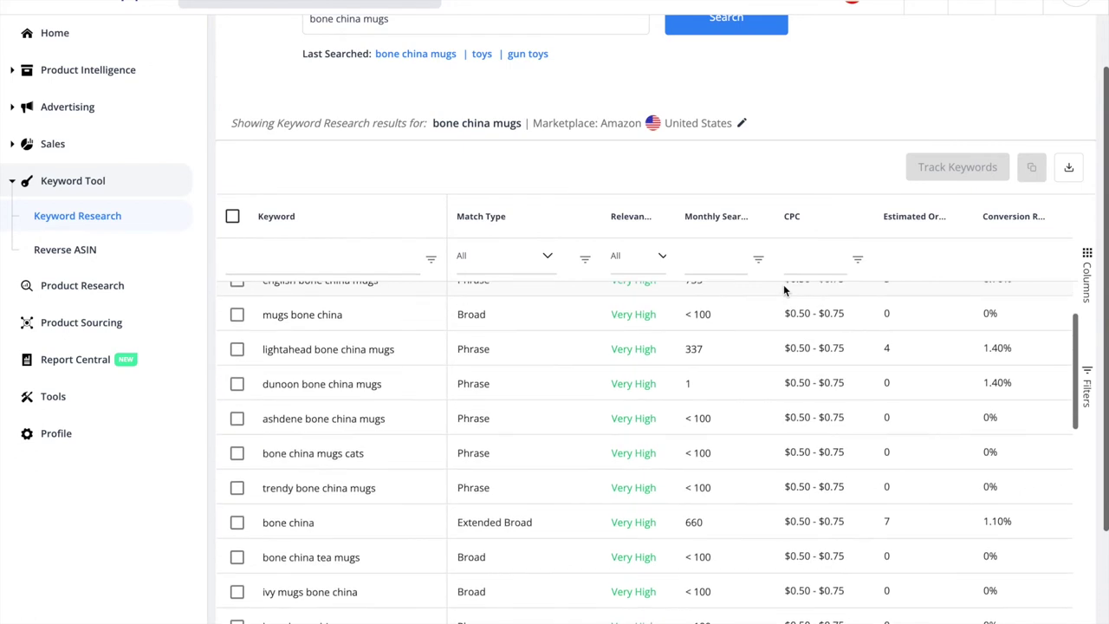
scroll(785, 291, "down", 3)
scroll(785, 291, "down", 4)
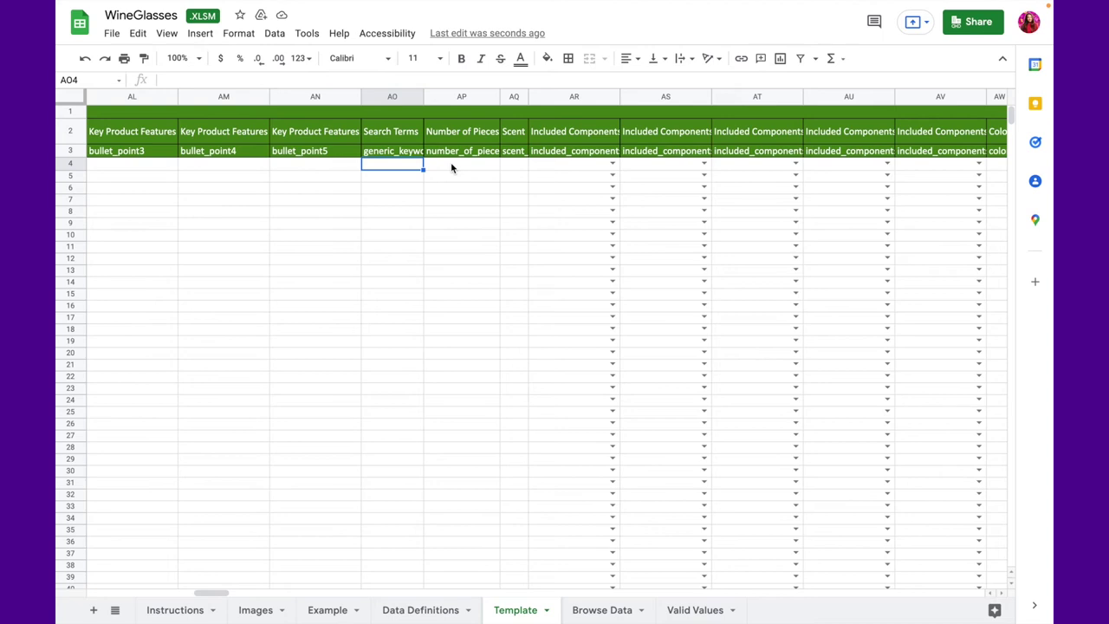
Step: Enter 'velvet red' as the Color in cell AW4 for the first wine-glass row
scroll(450, 167, "right", 10)
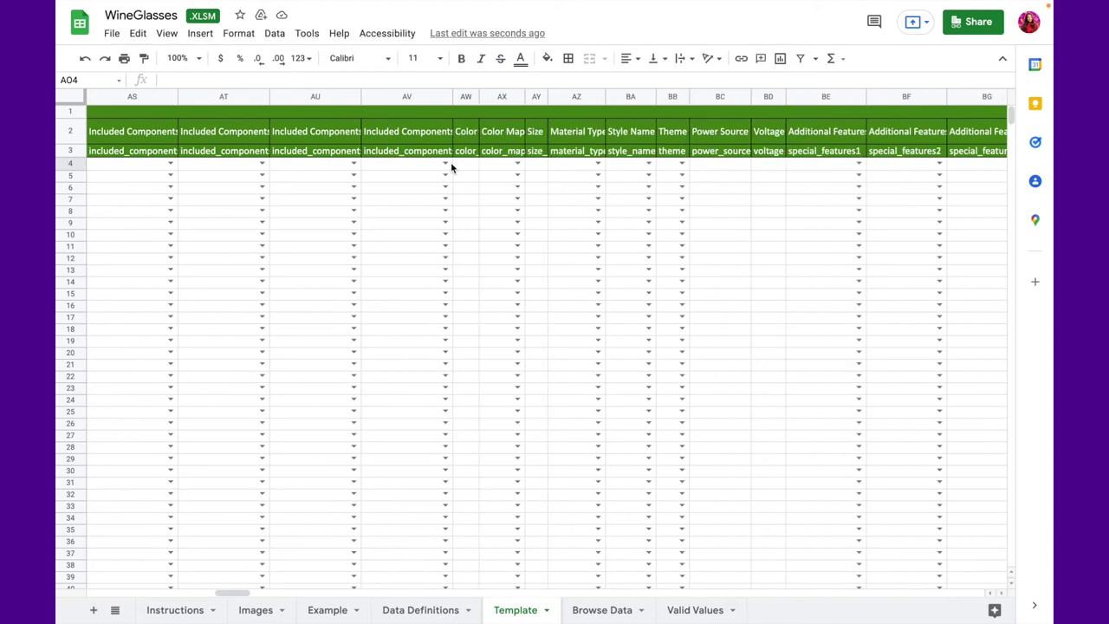
left_click(471, 167)
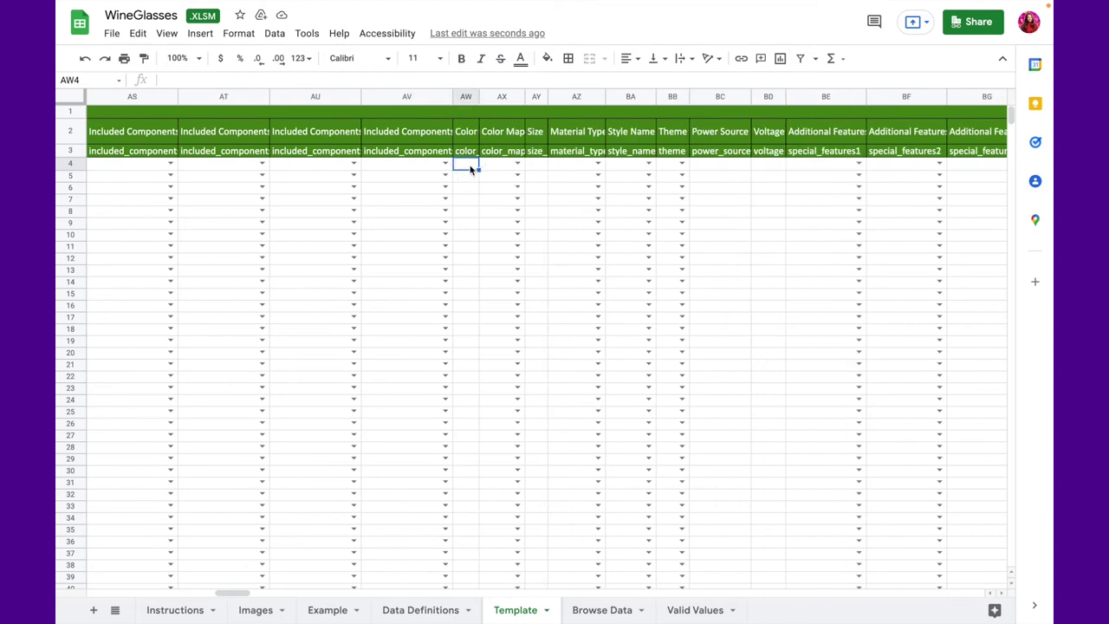
left_click(518, 165)
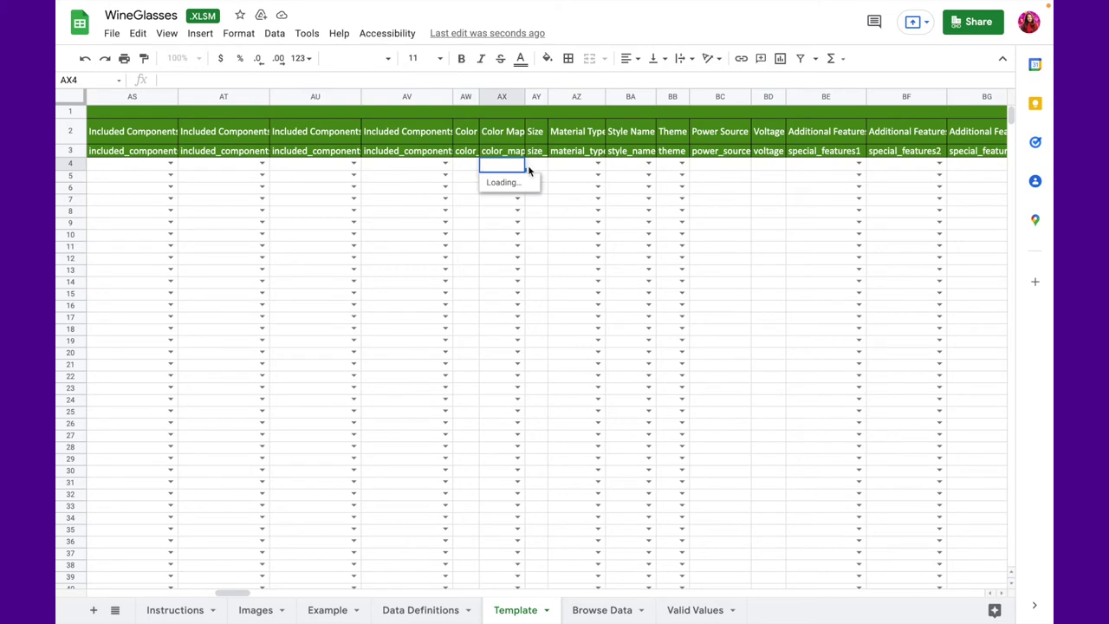
left_click(476, 171)
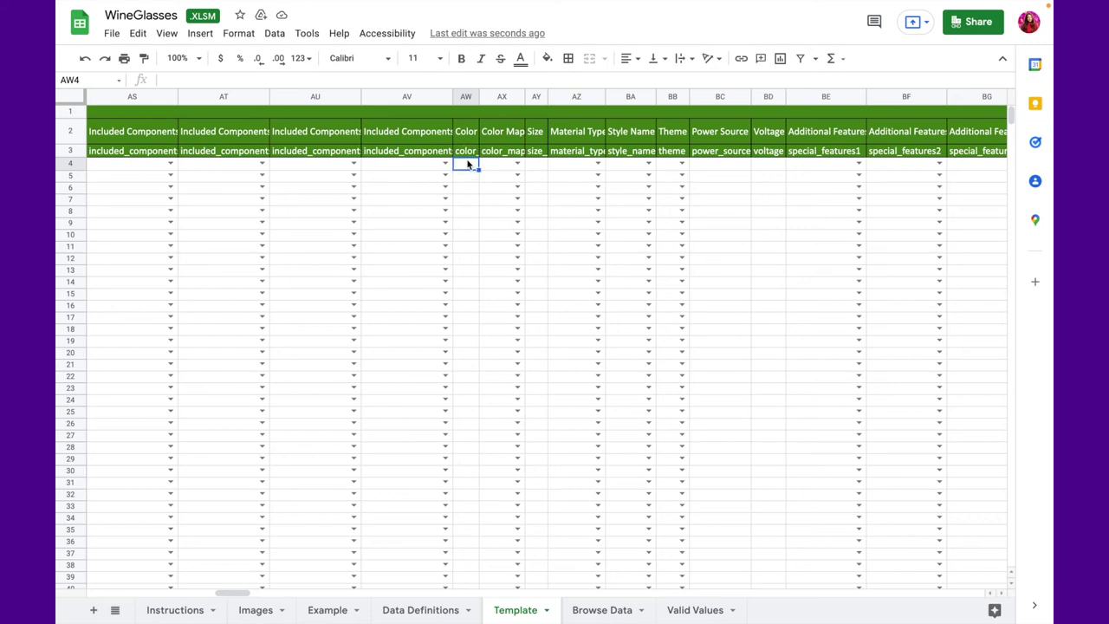
double_click(466, 163)
type("velvet")
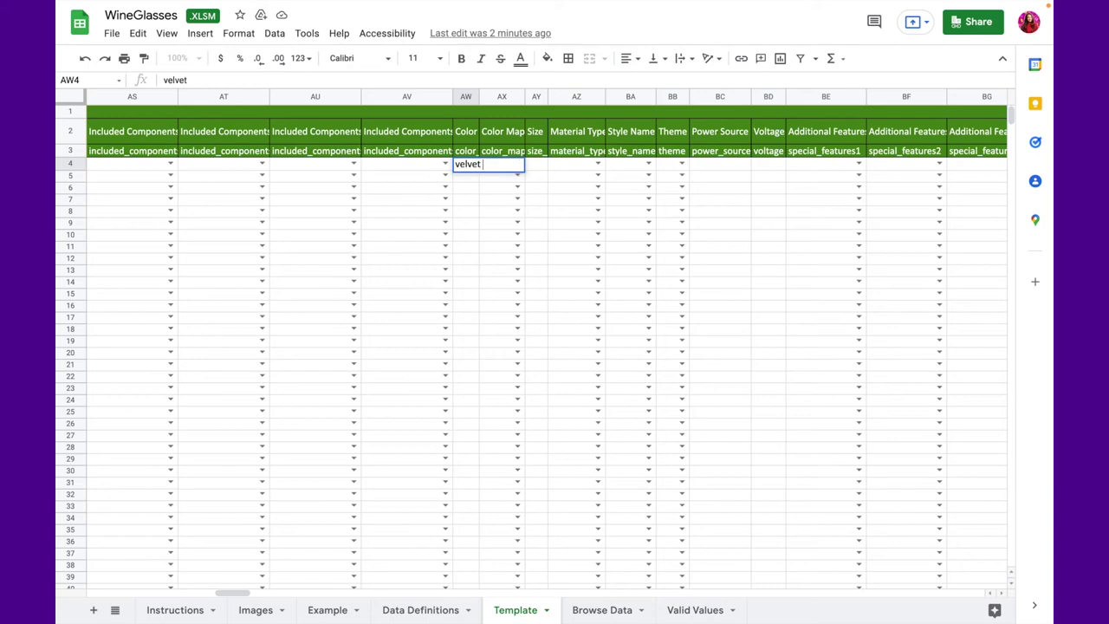
type("red")
left_click(538, 166)
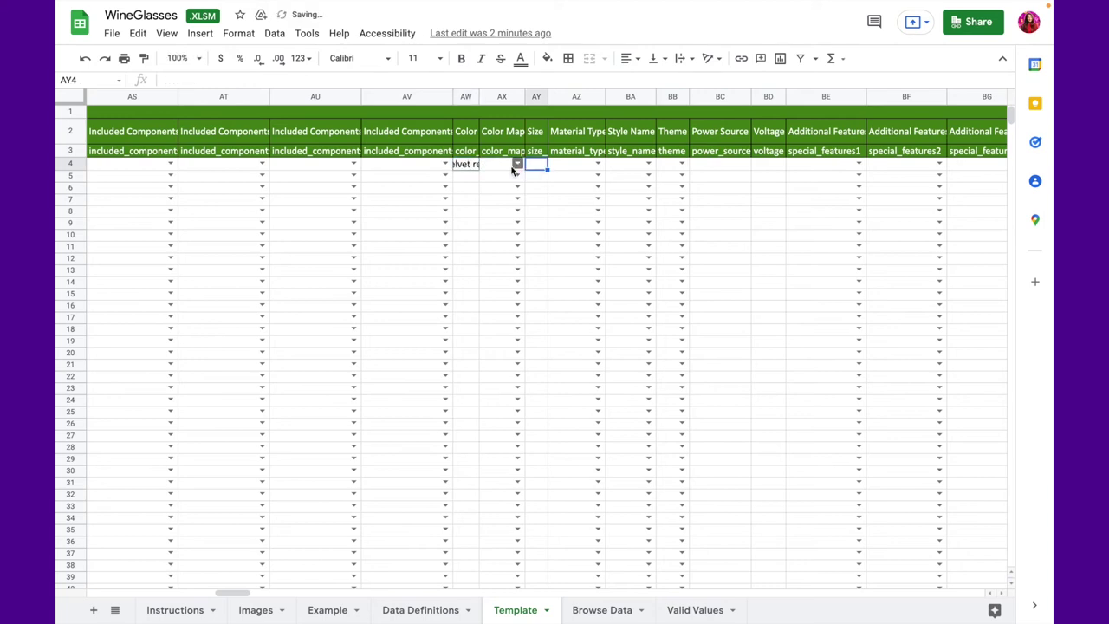
Step: Enter 'red' as the Color Map value in cell AX4
left_click(500, 165)
type("red")
scroll(356, 167, "right", 2)
left_click(356, 167)
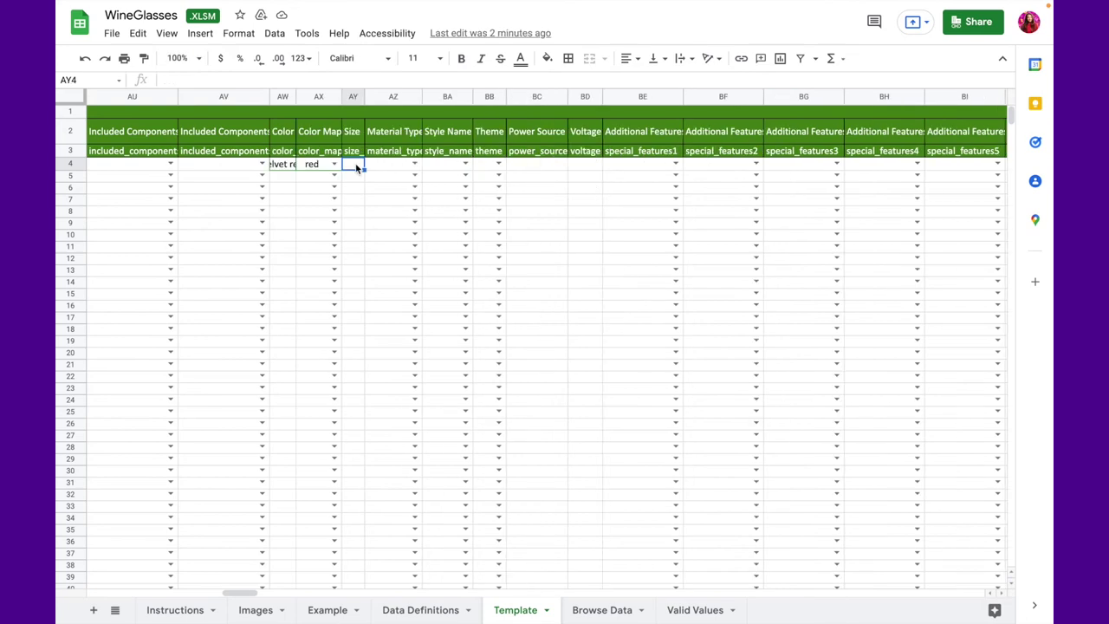
scroll(356, 167, "right", 15)
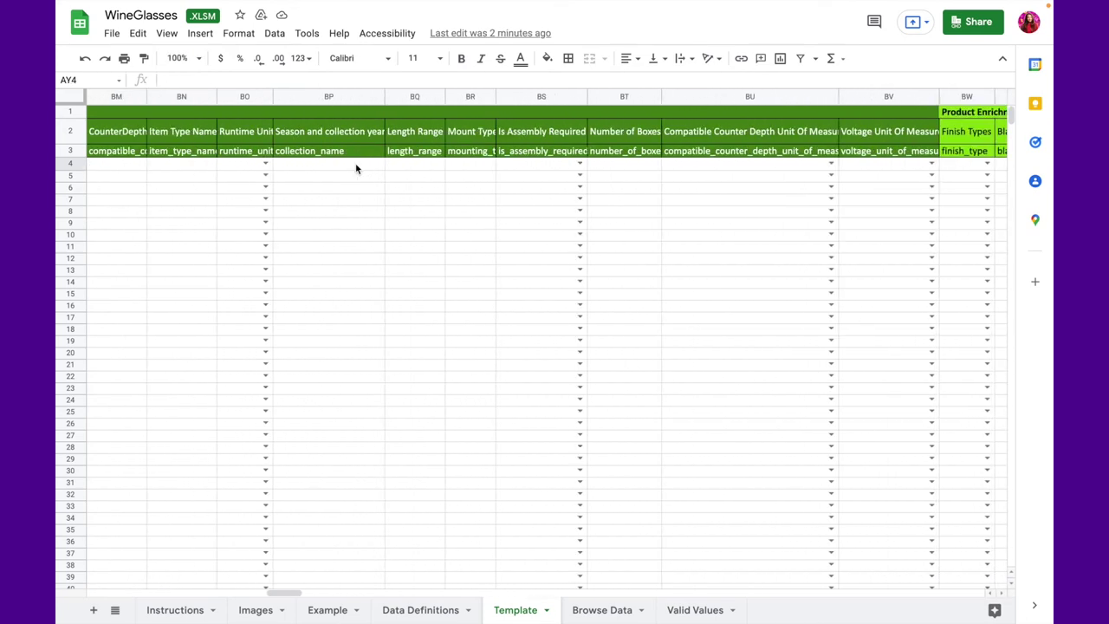
scroll(356, 168, "right", 6)
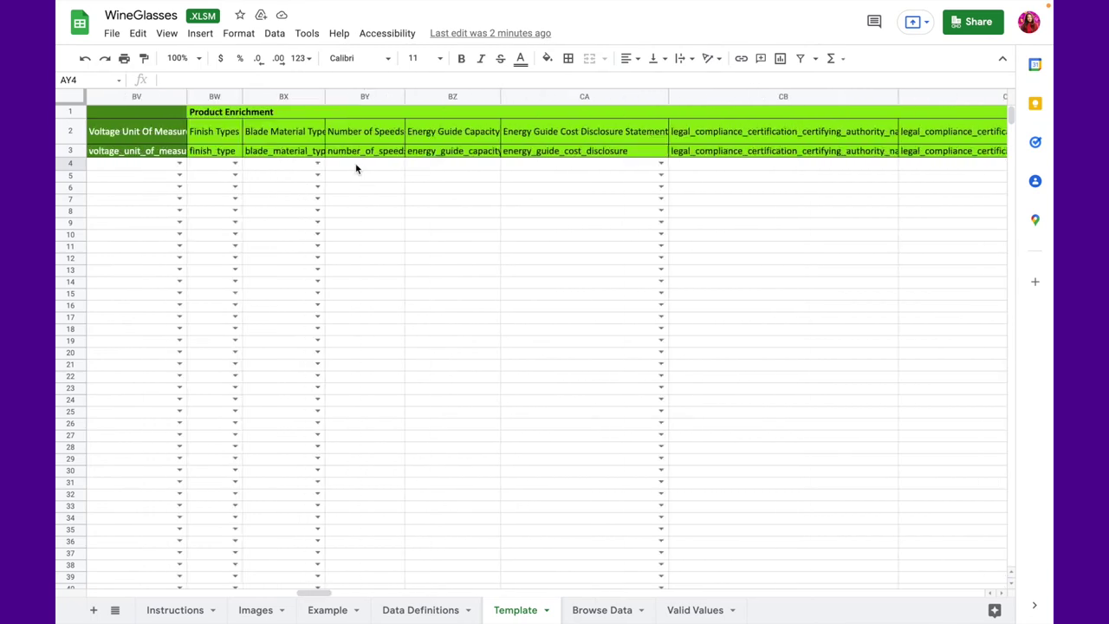
scroll(355, 168, "right", 1)
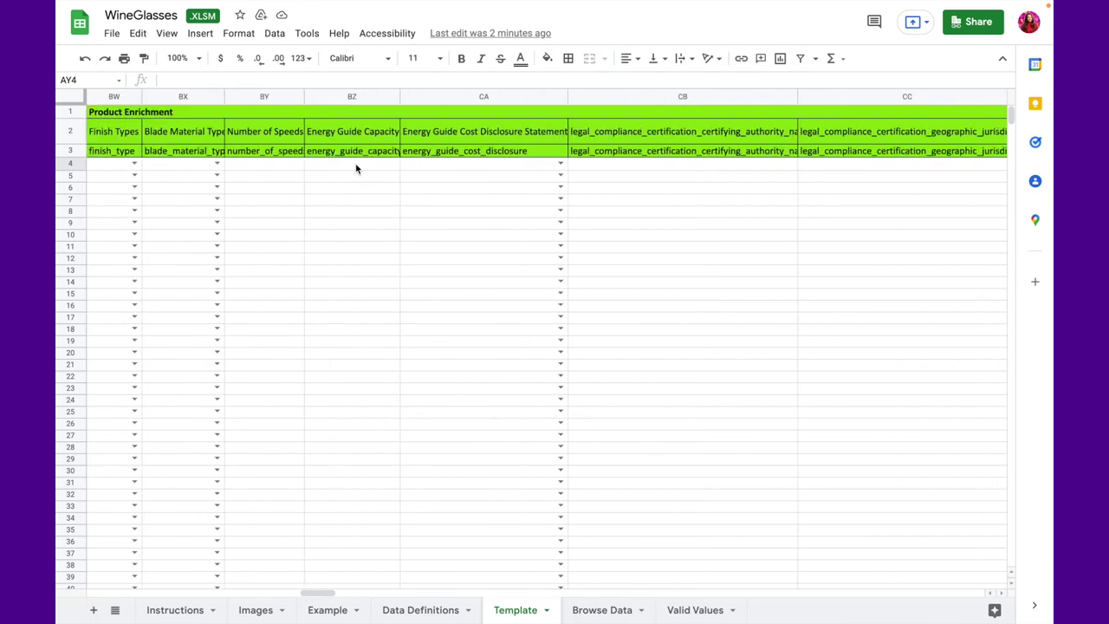
scroll(356, 168, "right", 10)
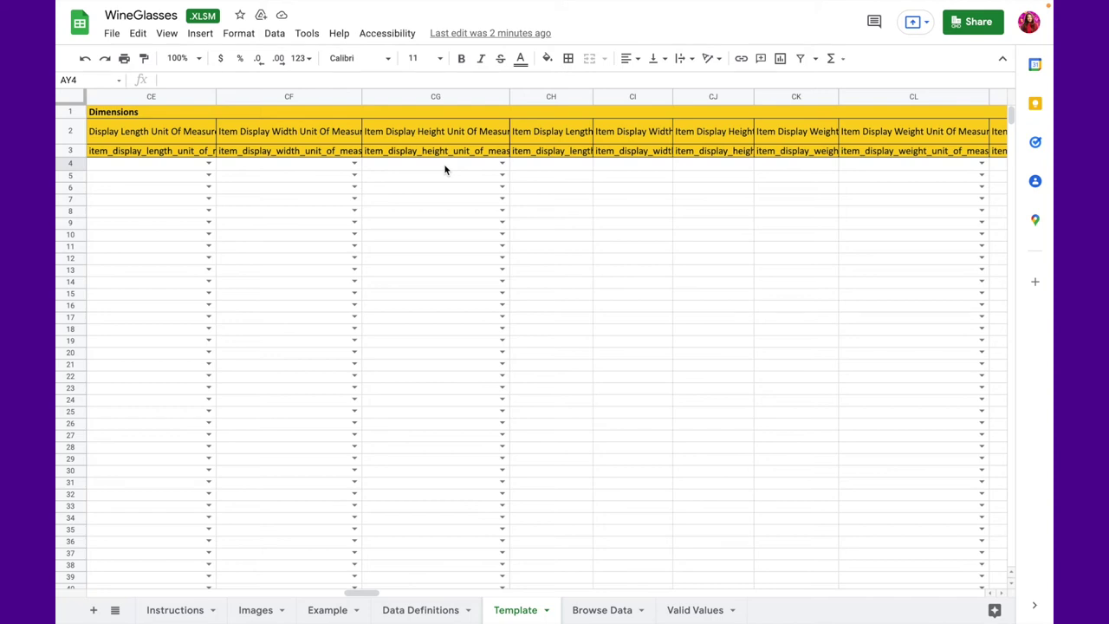
scroll(445, 169, "right", 15)
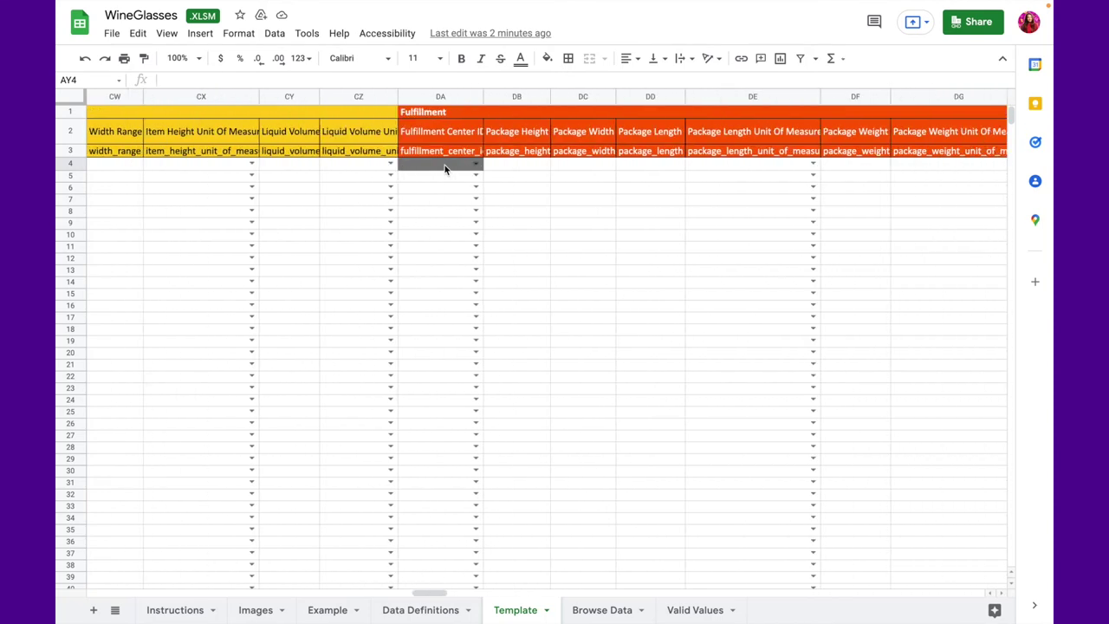
scroll(444, 169, "right", 8)
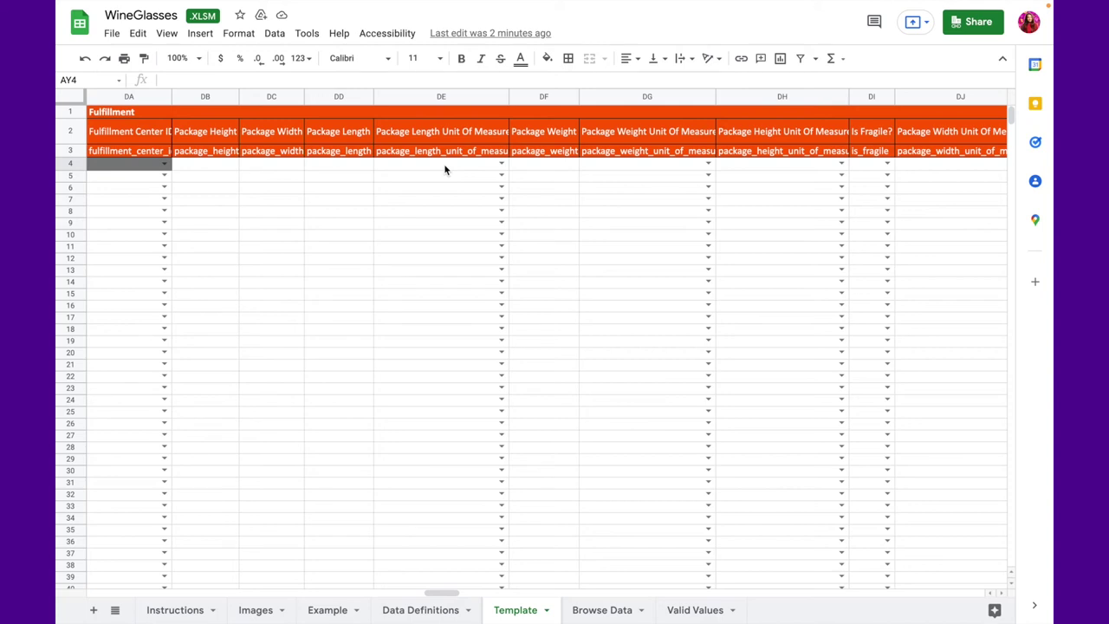
left_click(164, 163)
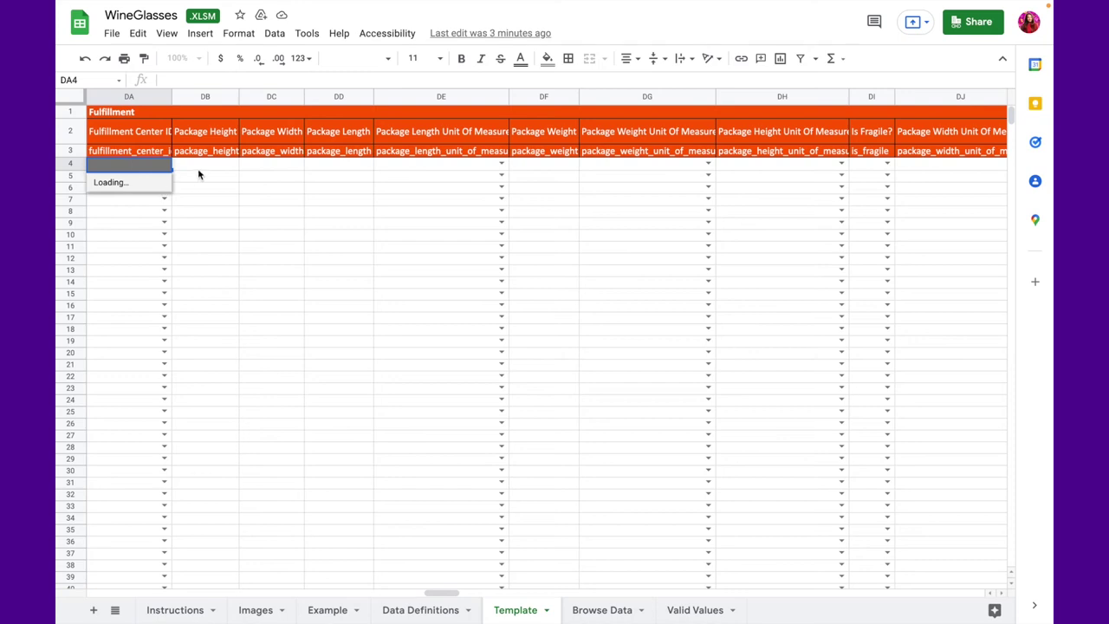
left_click(198, 167)
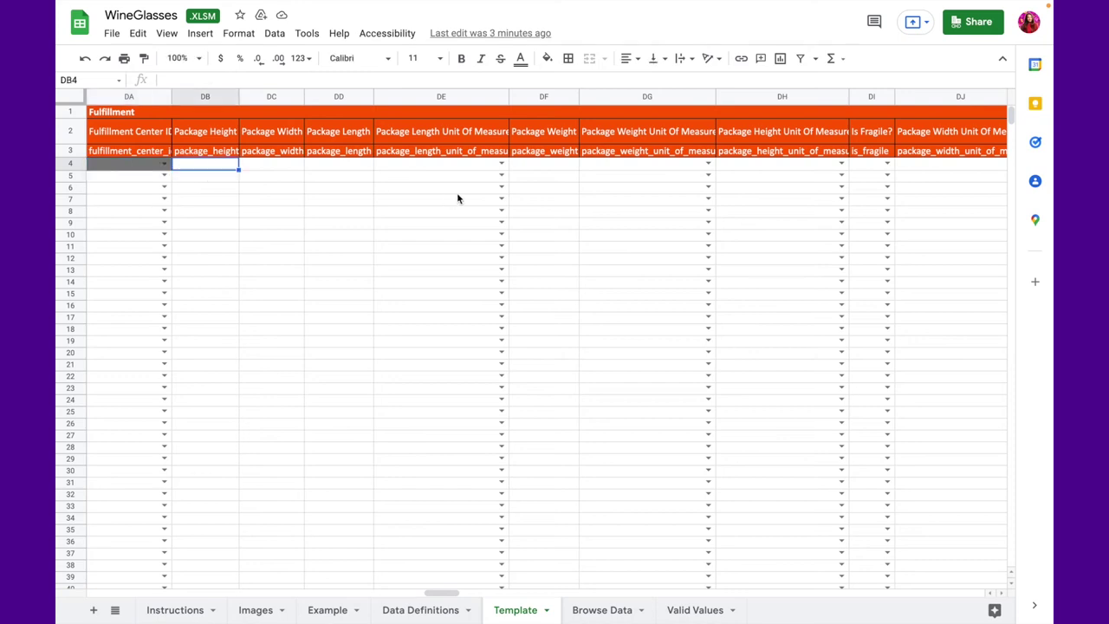
scroll(463, 197, "right", 10)
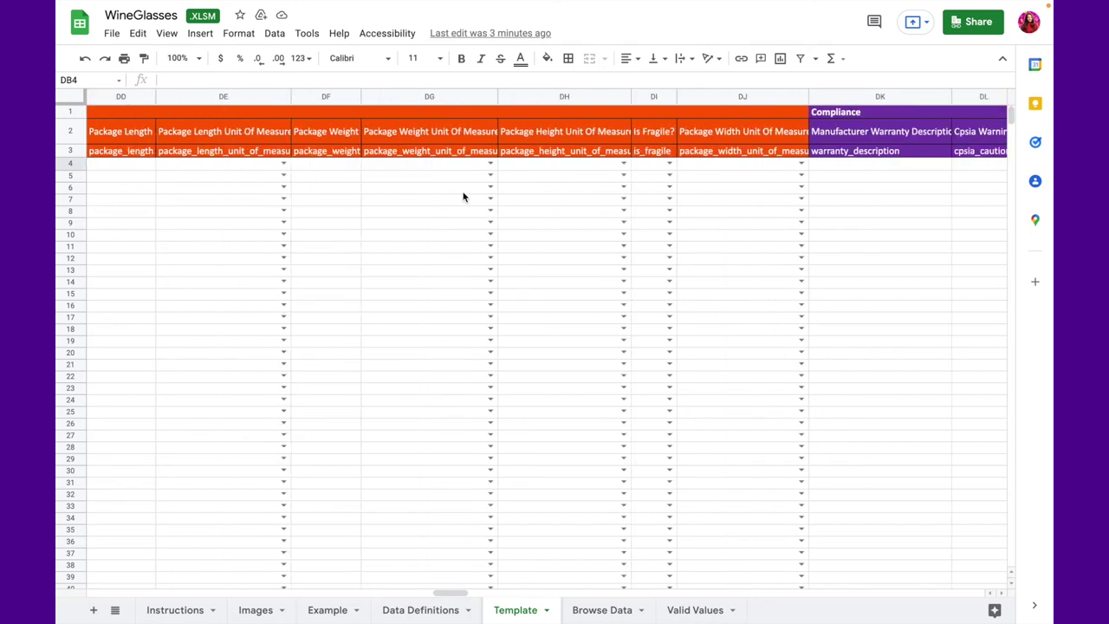
scroll(462, 196, "right", 10)
scroll(462, 196, "left", 5)
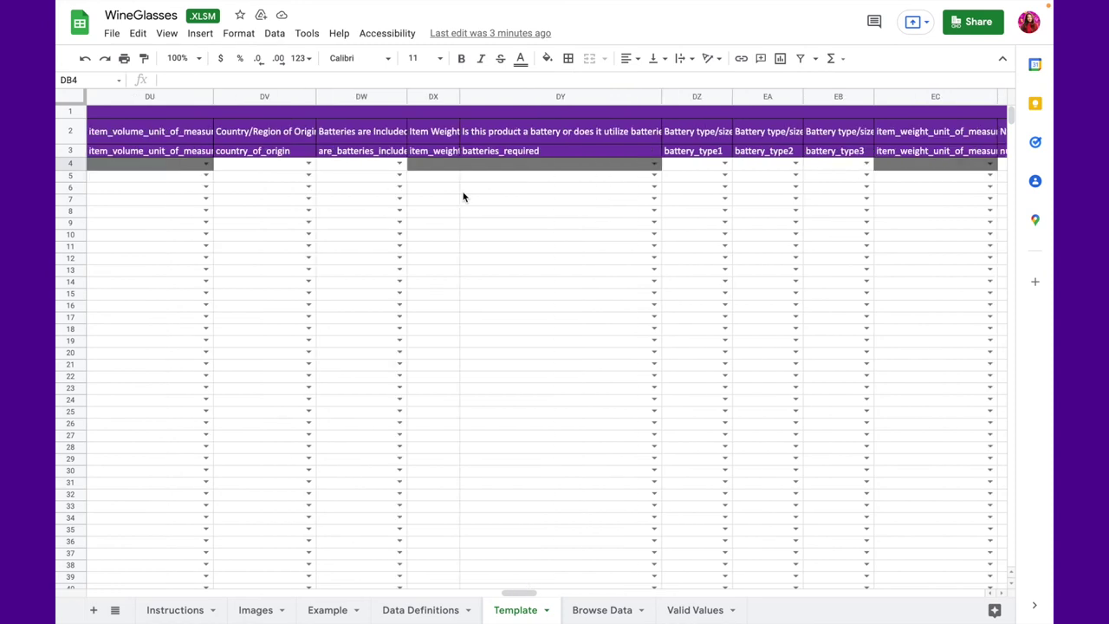
scroll(462, 197, "left", 1)
scroll(463, 197, "left", 5)
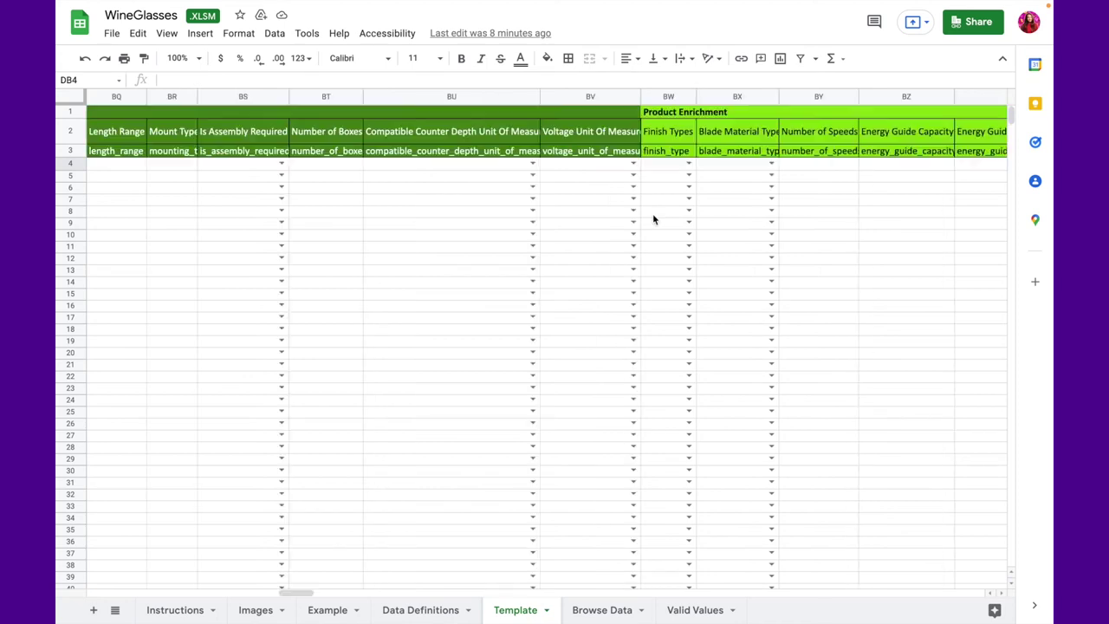
scroll(652, 213, "left", 15)
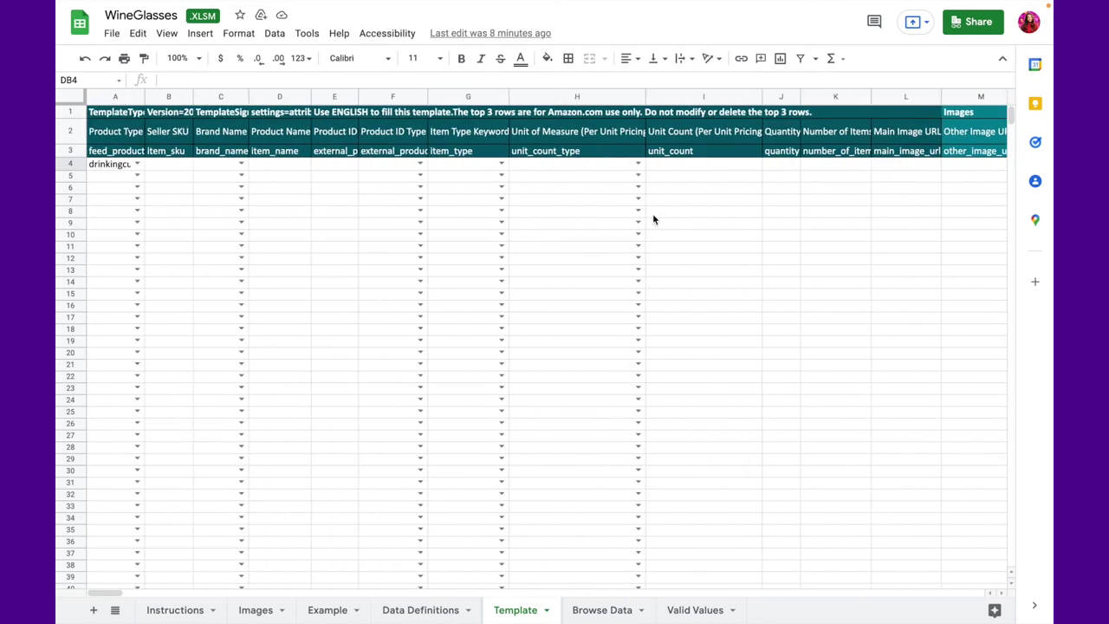
Step: Download the WineGlasses workbook from the File menu as a Microsoft Excel (.xlsm) file
left_click(112, 34)
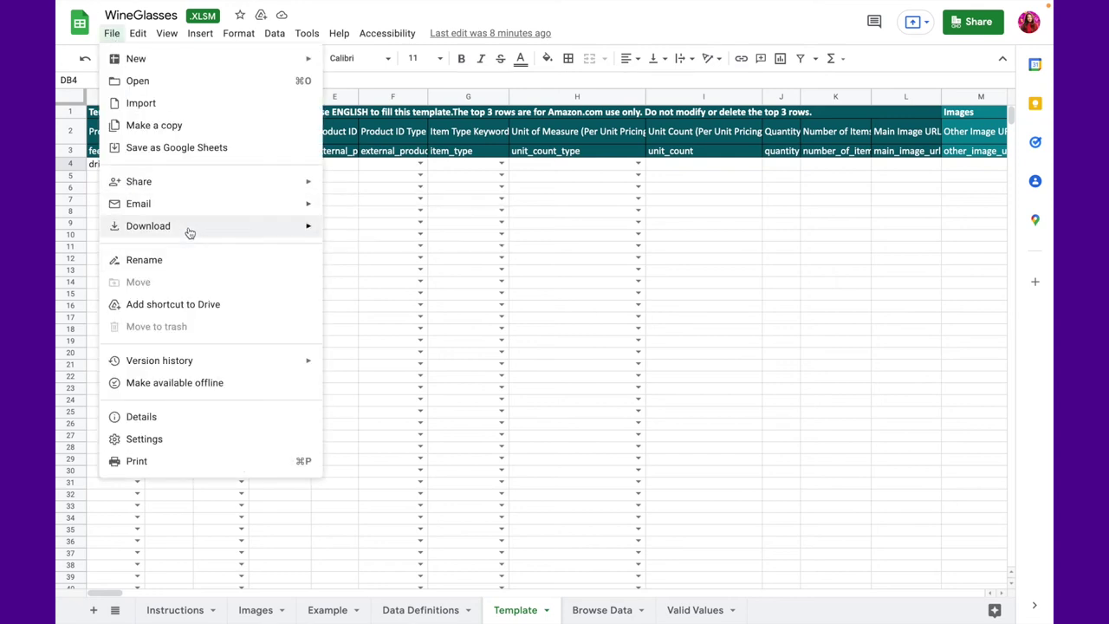
mouse_move(186, 228)
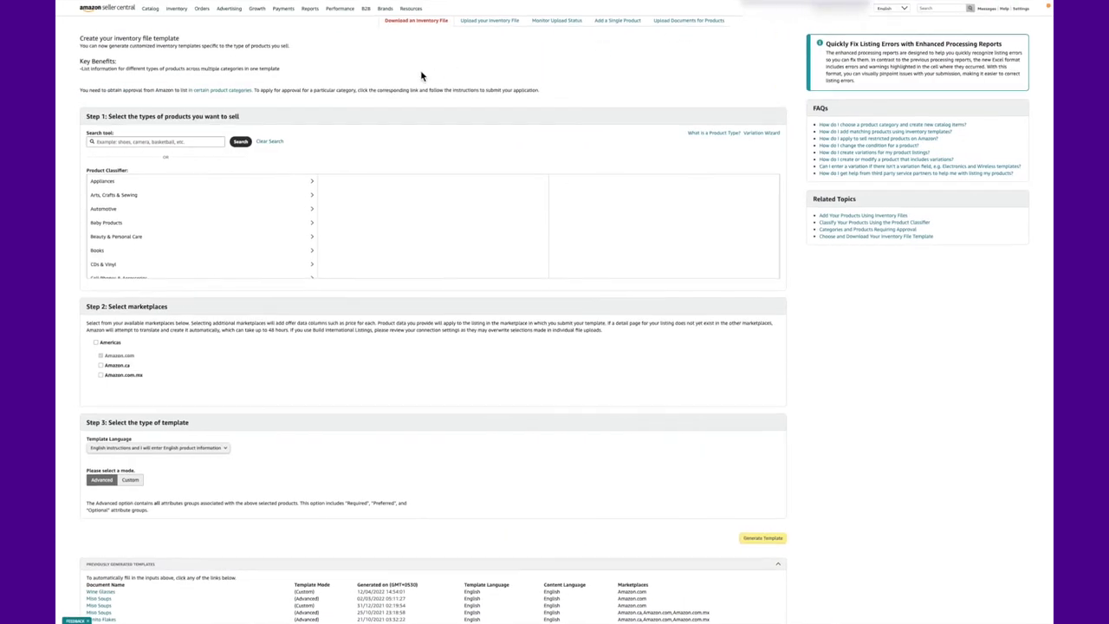
Step: Switch to the Upload your Inventory File tab in Seller Central
scroll(422, 76, "down", 1)
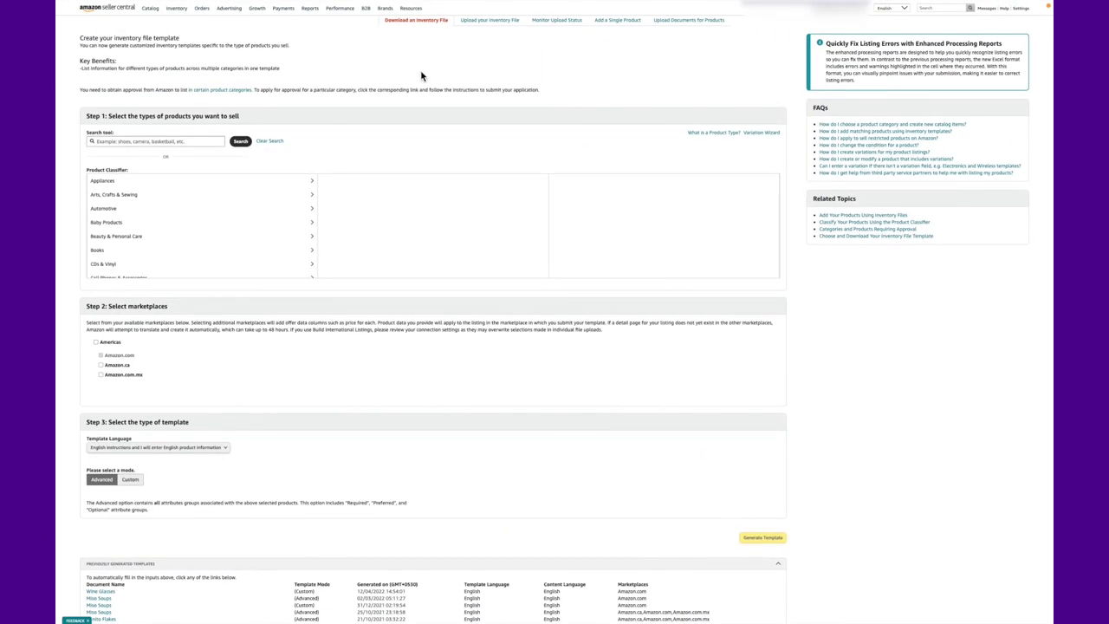
left_click(493, 26)
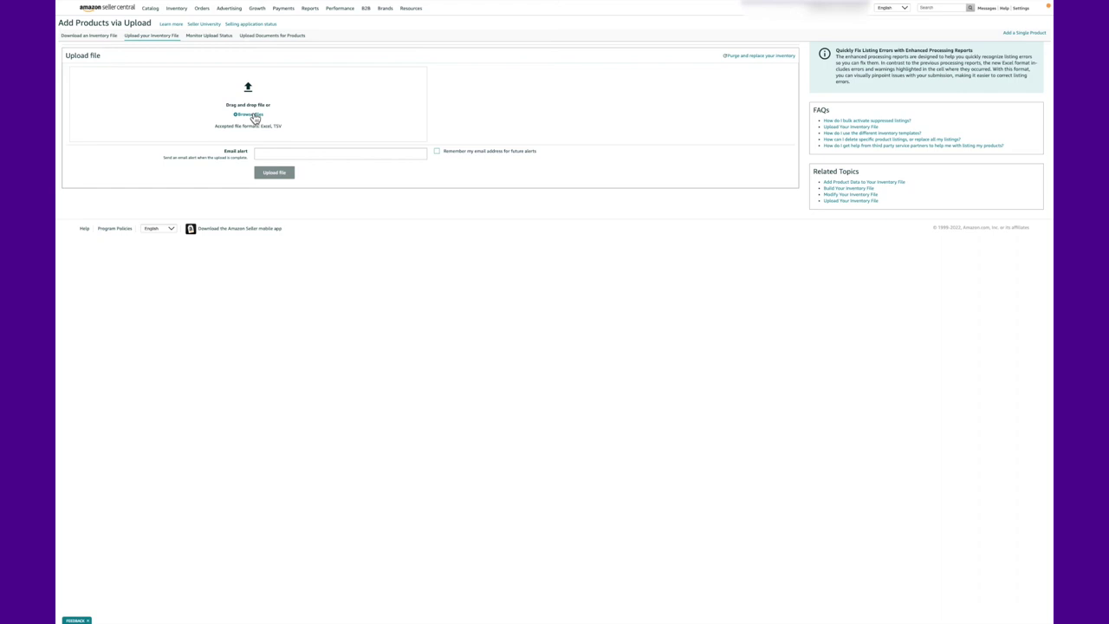
Step: Upload WineGlasses (2).xlsm through Browse files, then select the Email alert field
left_click(255, 118)
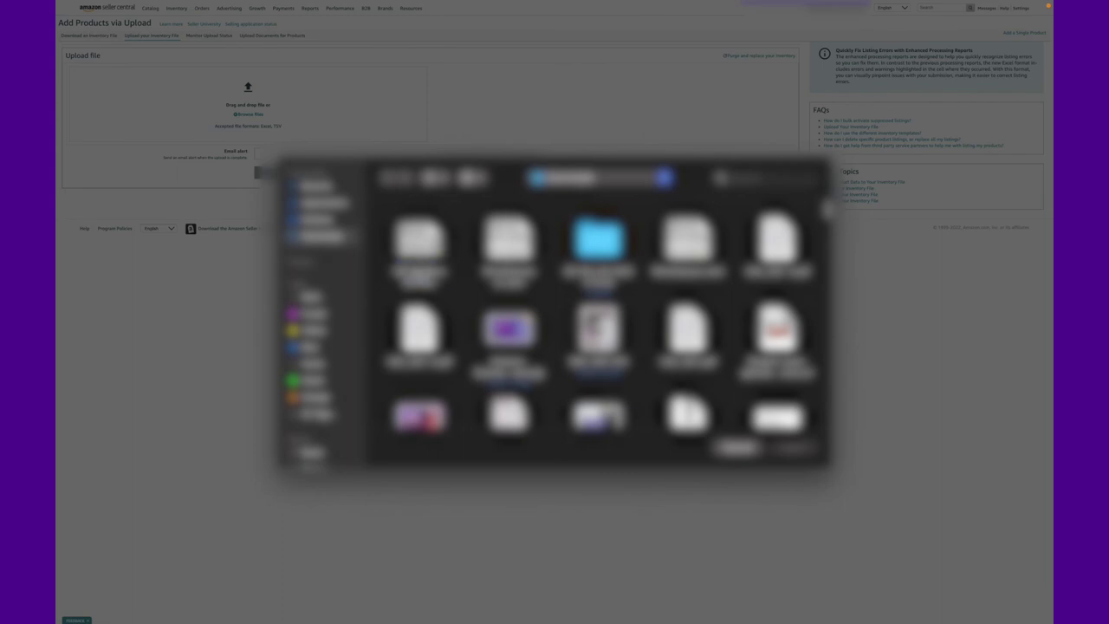
left_click(423, 258)
left_click(790, 450)
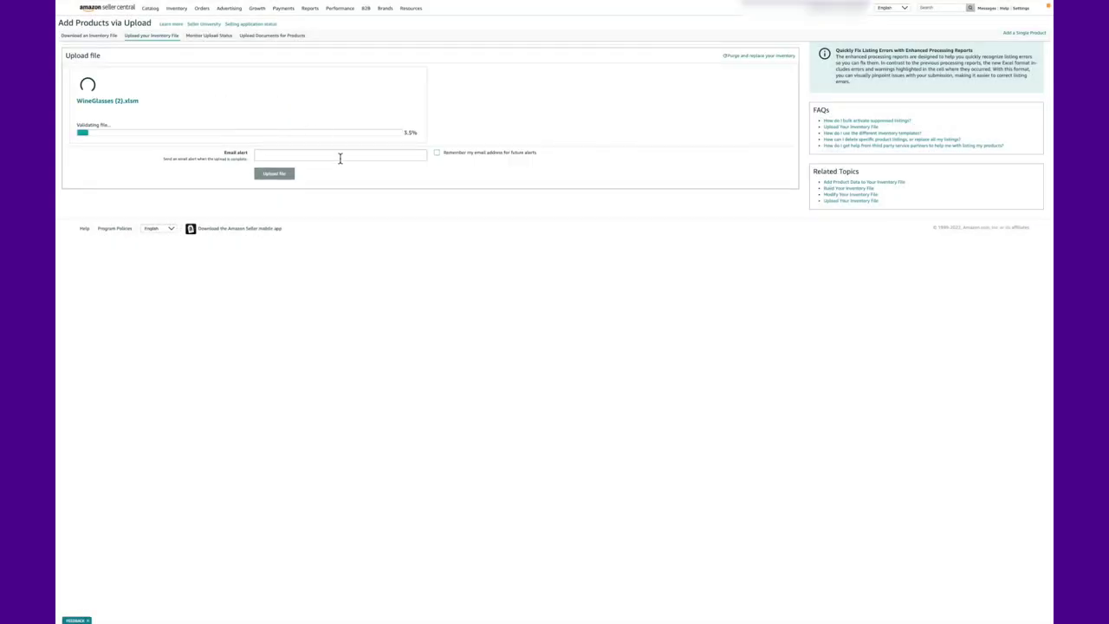
left_click(337, 157)
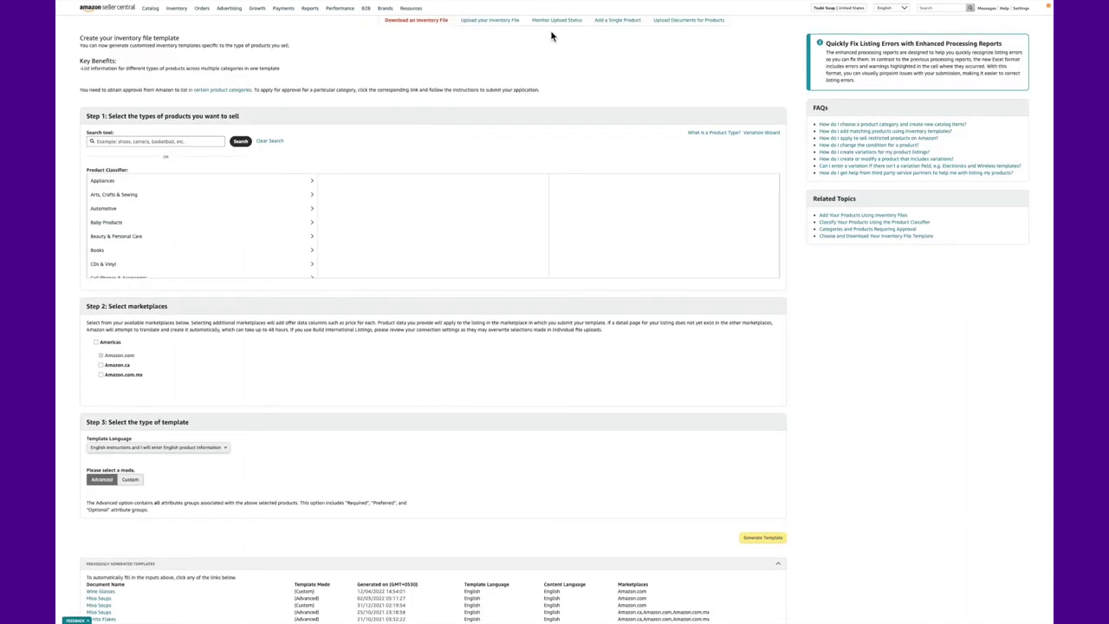
Step: Switch to the Monitor Upload Status tab to list recent inventory uploads
left_click(567, 19)
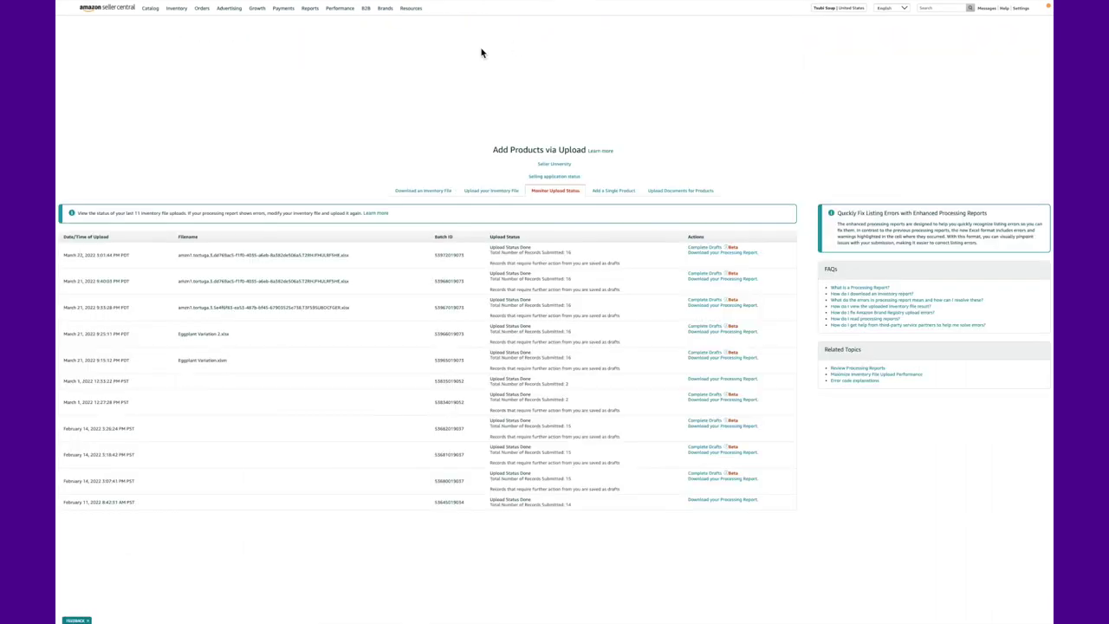